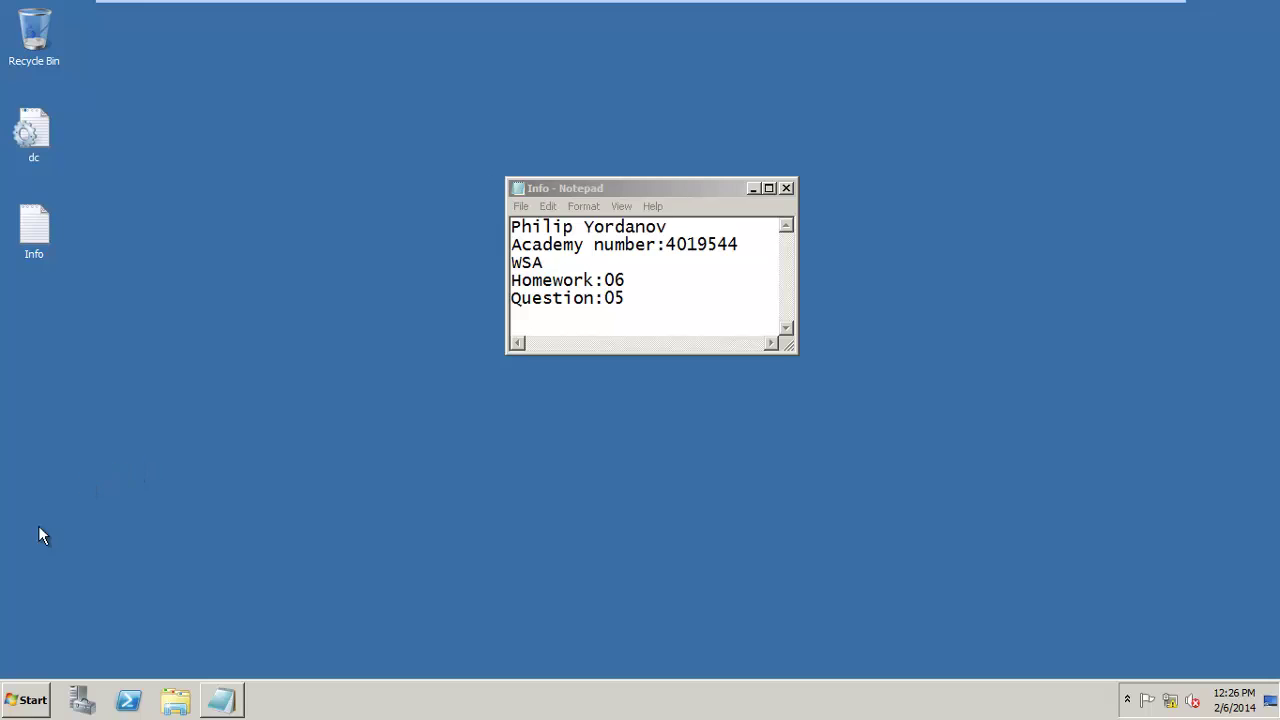
Launch Active Directory Users and Computers from Start > Administrative Tools.
{"action": "left_click", "coordinate": [30, 700]}
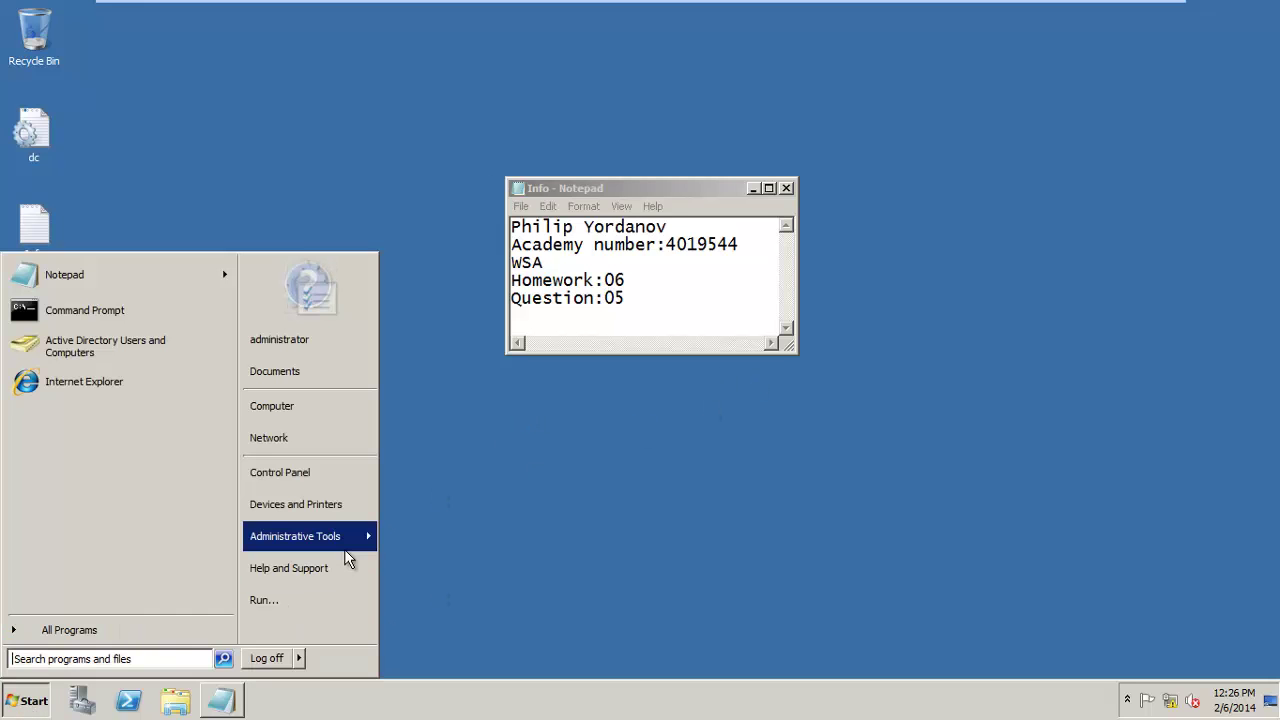
{"action": "mouse_move", "coordinate": [344, 545]}
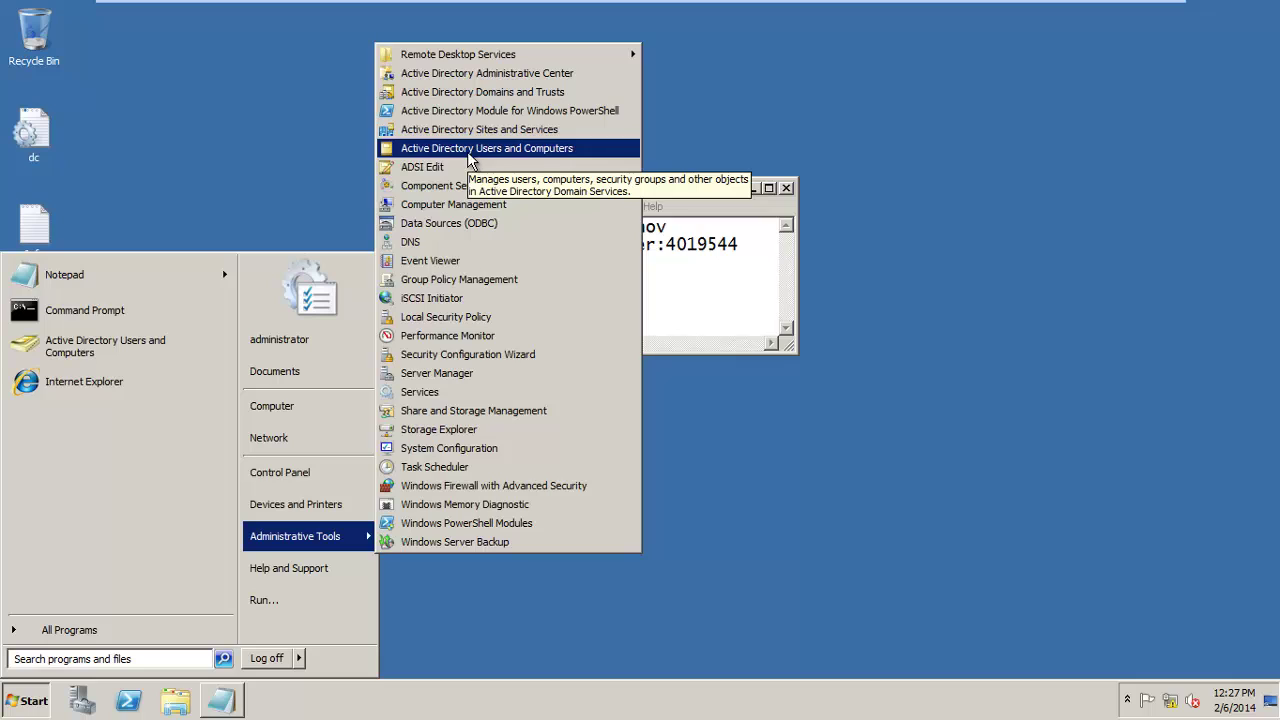
{"action": "left_click", "coordinate": [470, 150]}
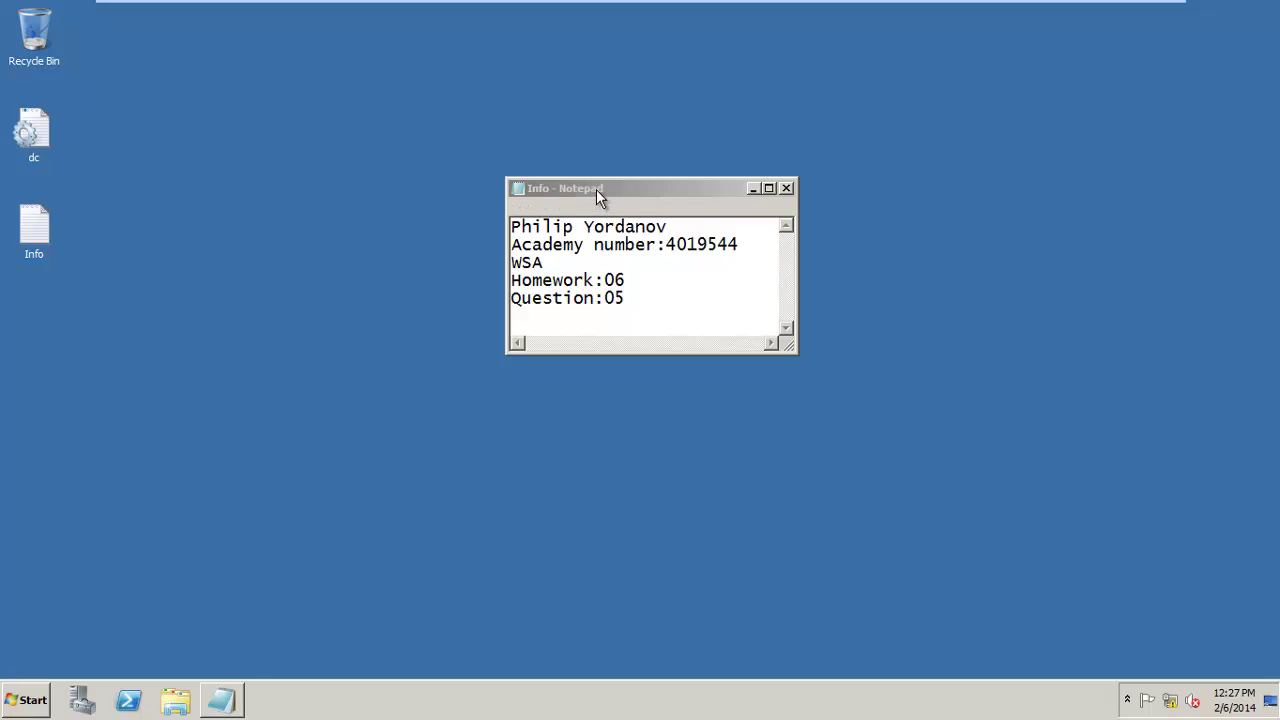
Close the Info note and browse LSS.local > BG > Varna > Computers, listing Client1 and Client3.
{"action": "left_click_drag", "start_coordinate": [596, 191], "coordinate": [745, 201]}
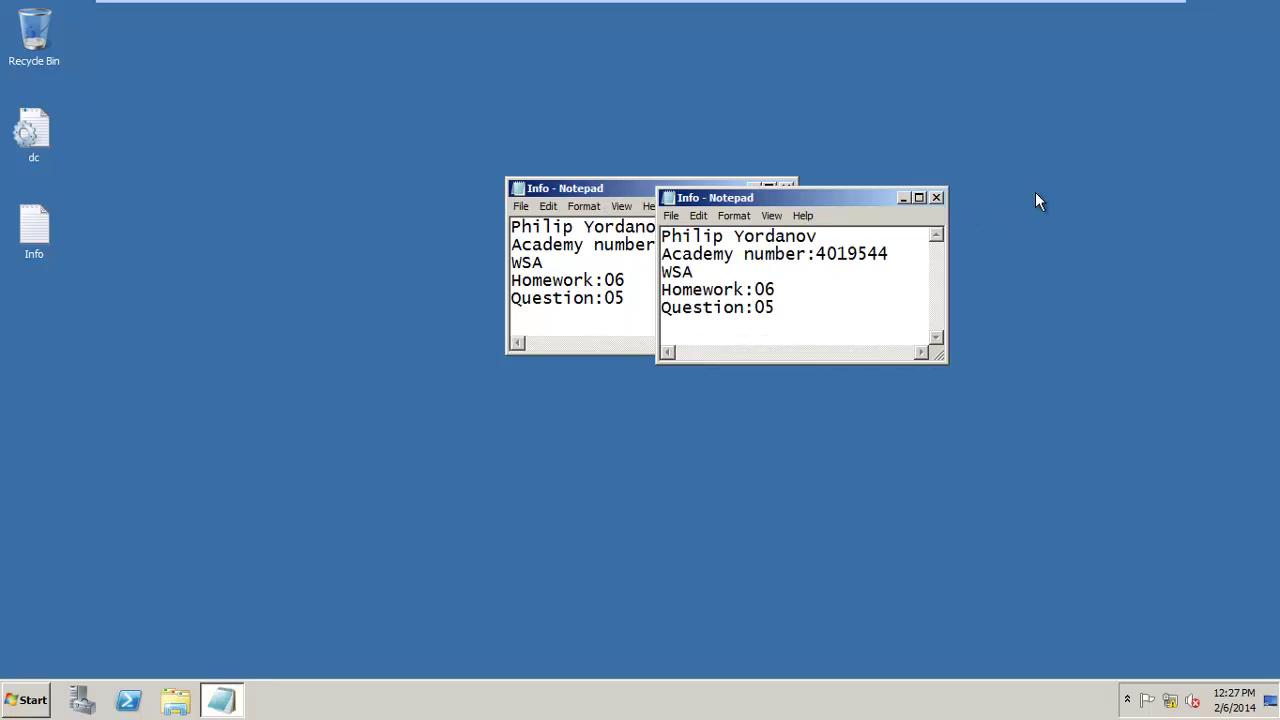
{"action": "left_click", "coordinate": [935, 199]}
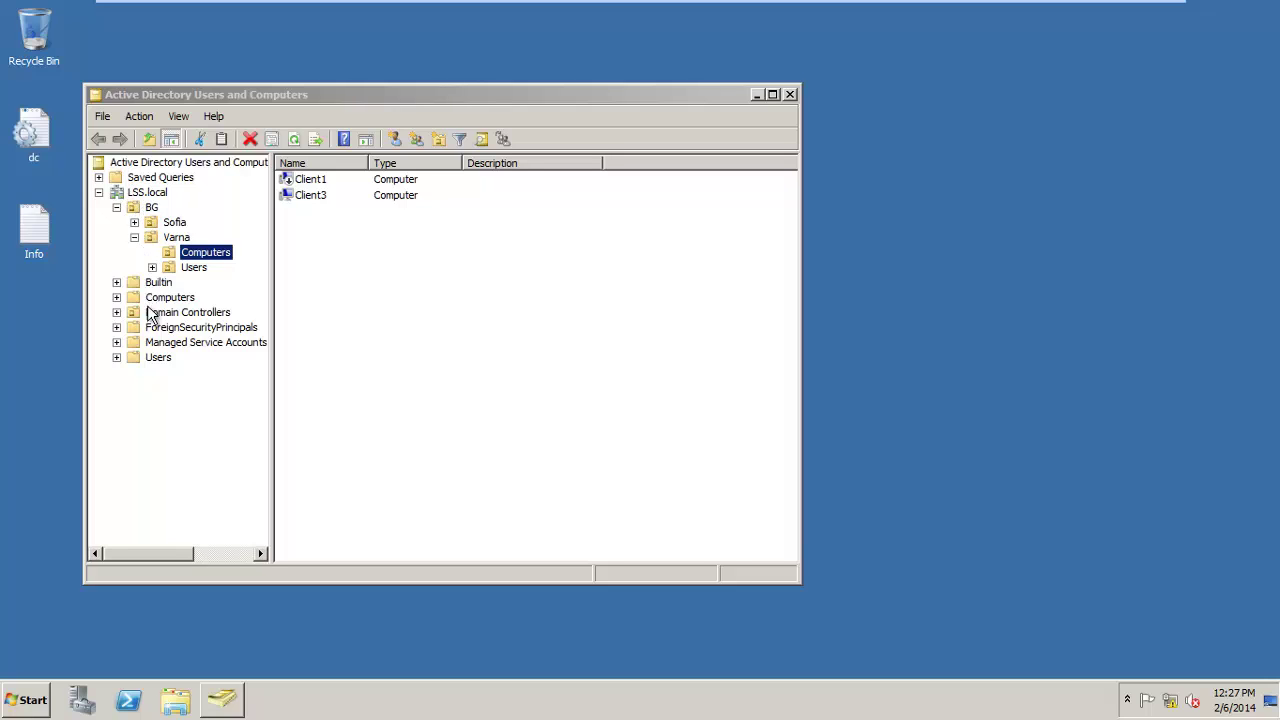
{"action": "left_click", "coordinate": [150, 208]}
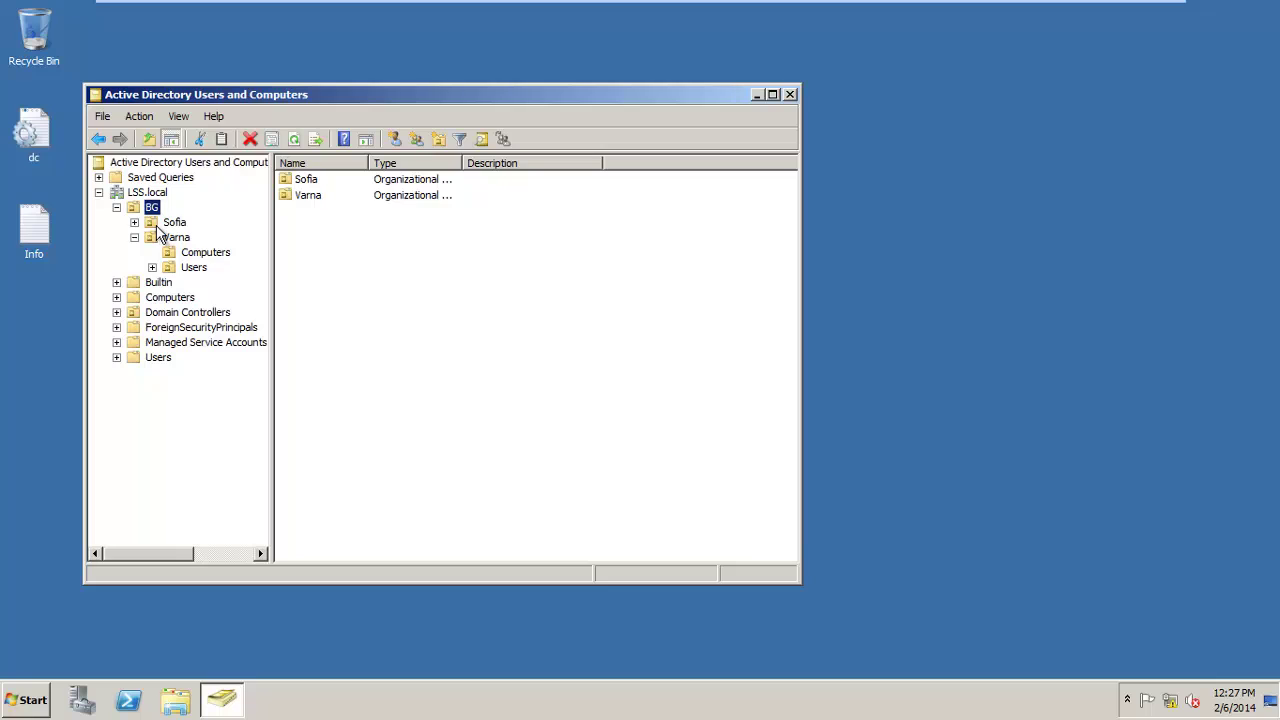
{"action": "left_click", "coordinate": [156, 226]}
{"action": "left_click", "coordinate": [166, 240]}
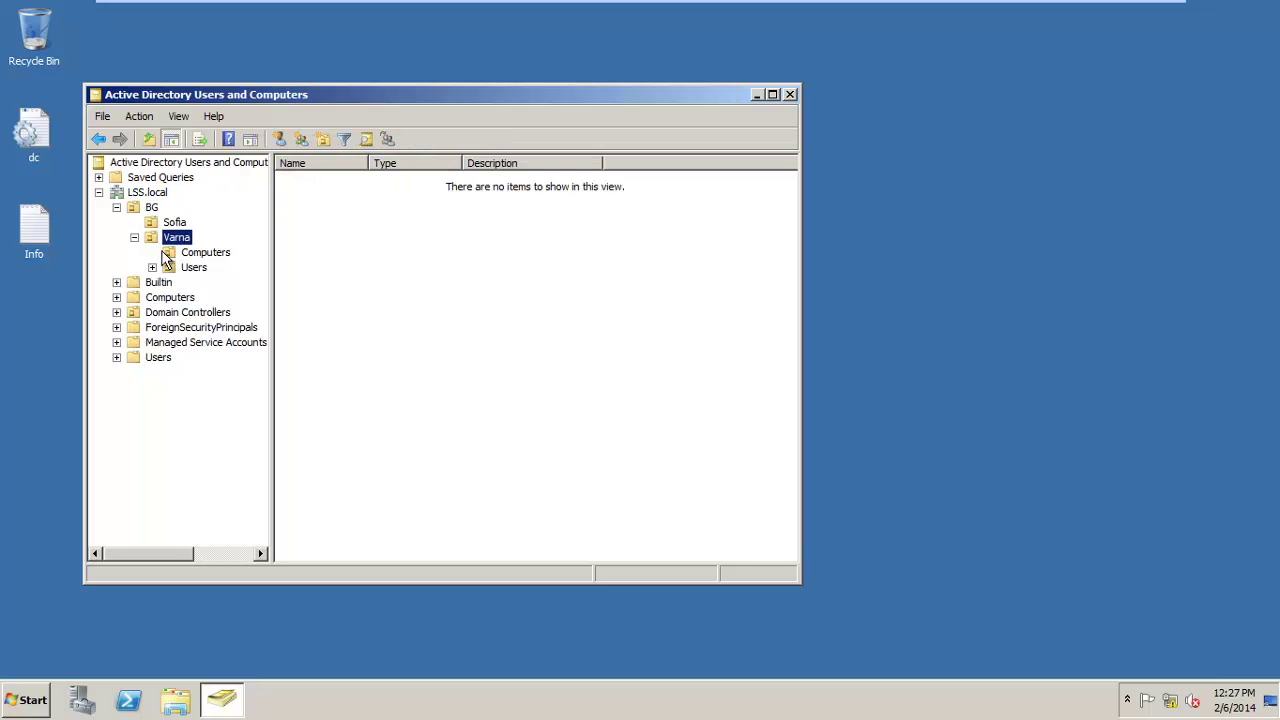
{"action": "left_click", "coordinate": [193, 254]}
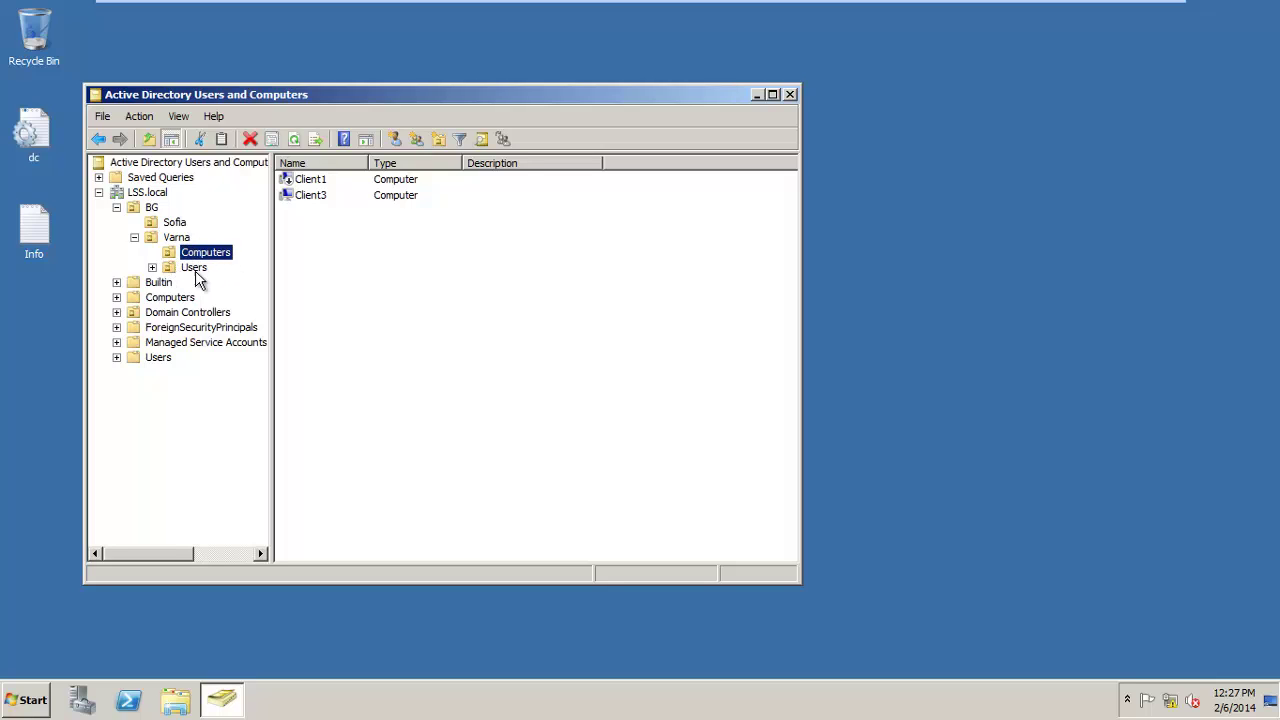
{"action": "left_click", "coordinate": [191, 270]}
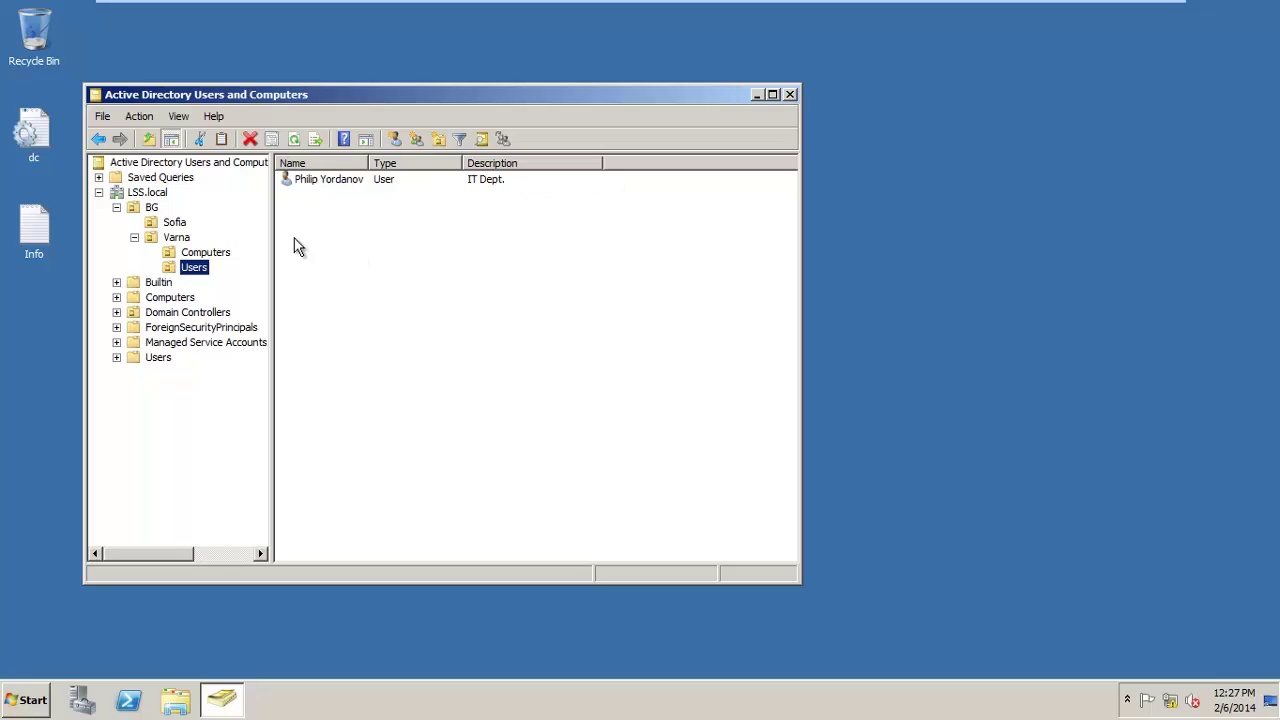
{"action": "left_click", "coordinate": [190, 252]}
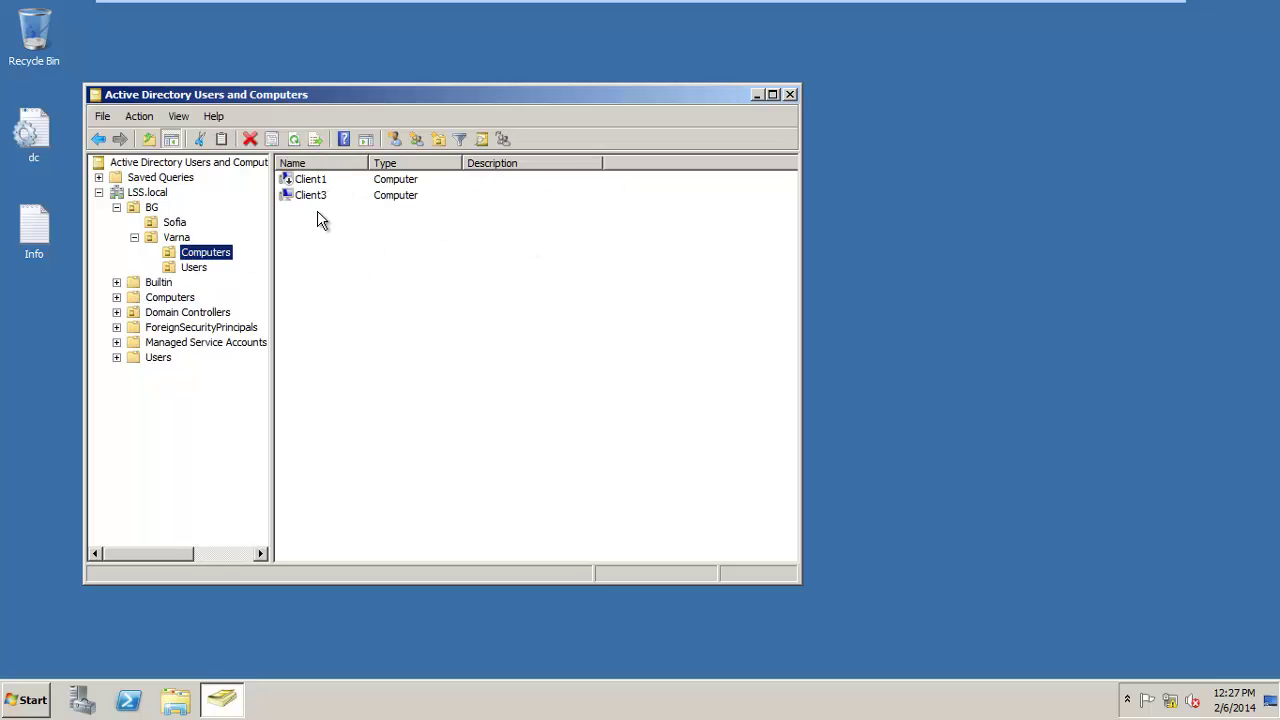
{"action": "left_click", "coordinate": [195, 269]}
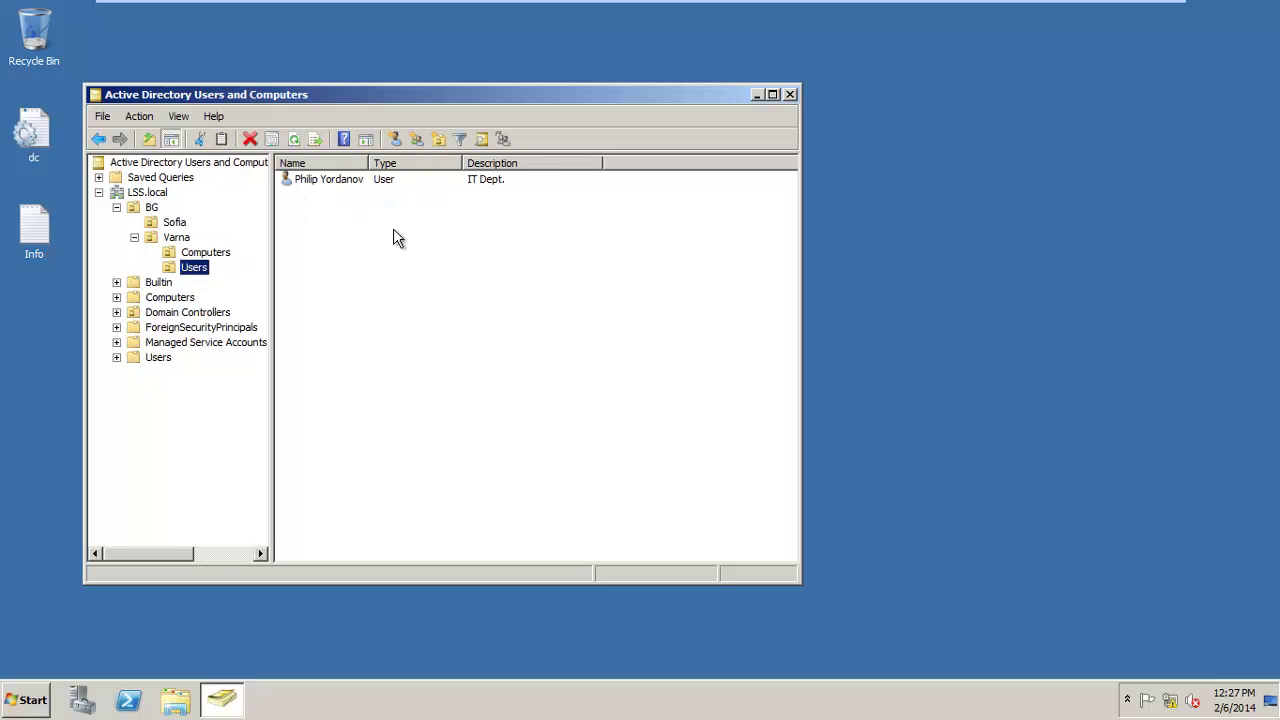
{"action": "left_click", "coordinate": [219, 256]}
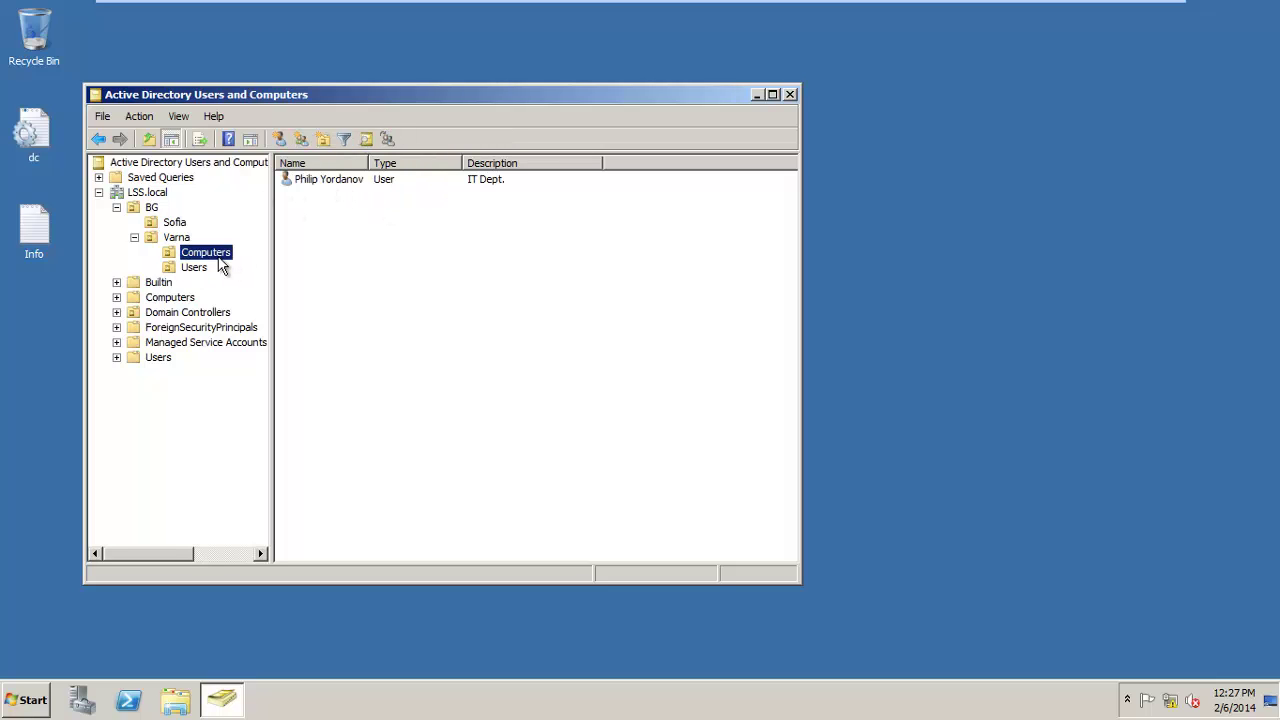
Start a new computer object in Varna's Computers container named Client2.
{"action": "right_click", "coordinate": [303, 229]}
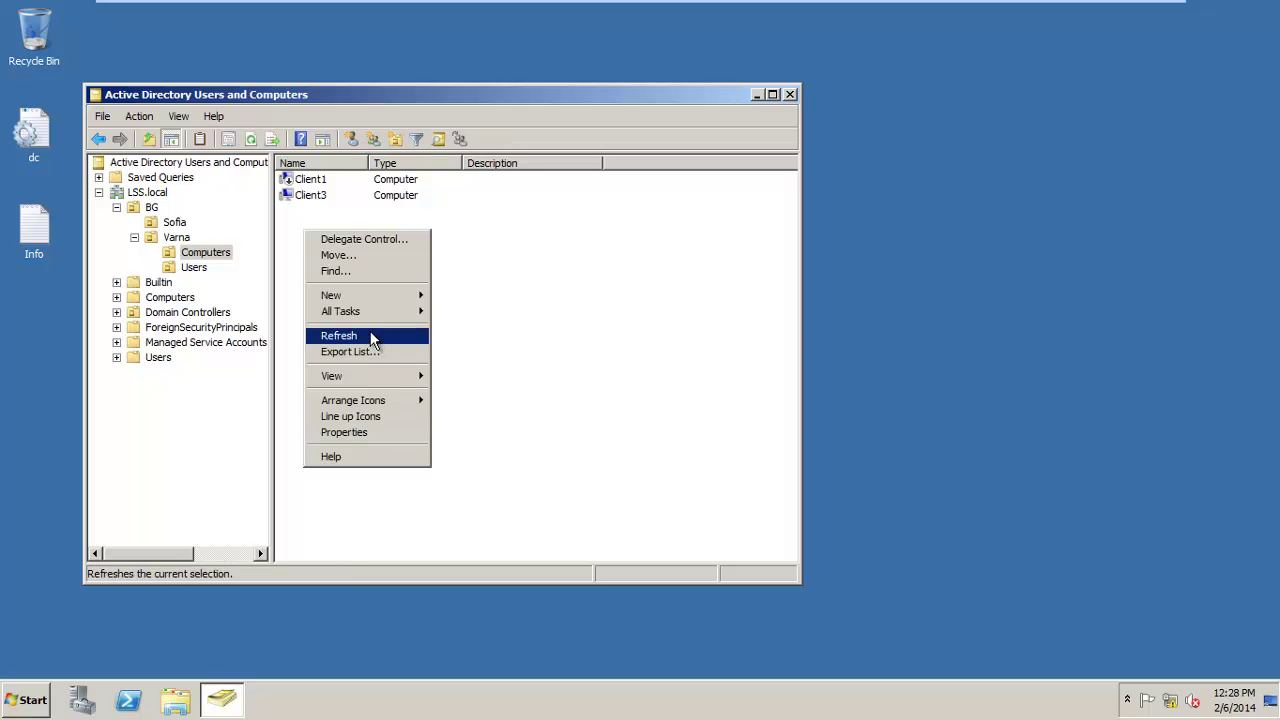
{"action": "mouse_move", "coordinate": [370, 300]}
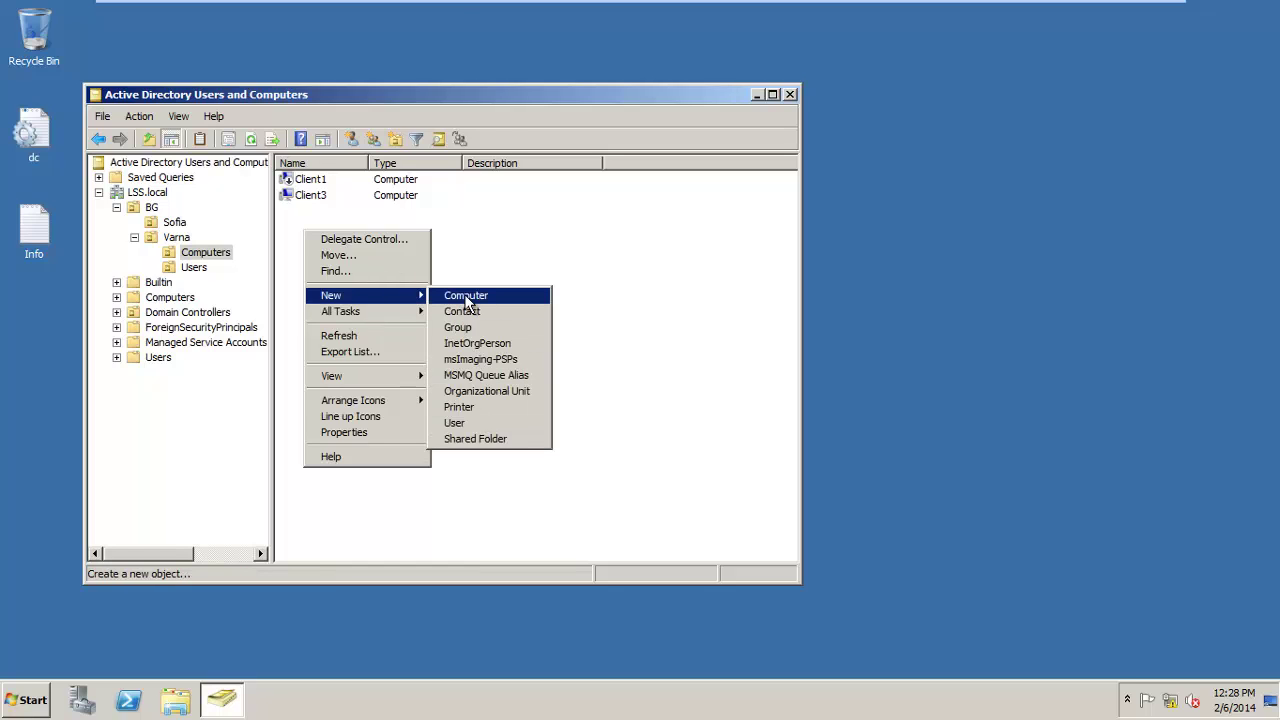
{"action": "left_click", "coordinate": [460, 294]}
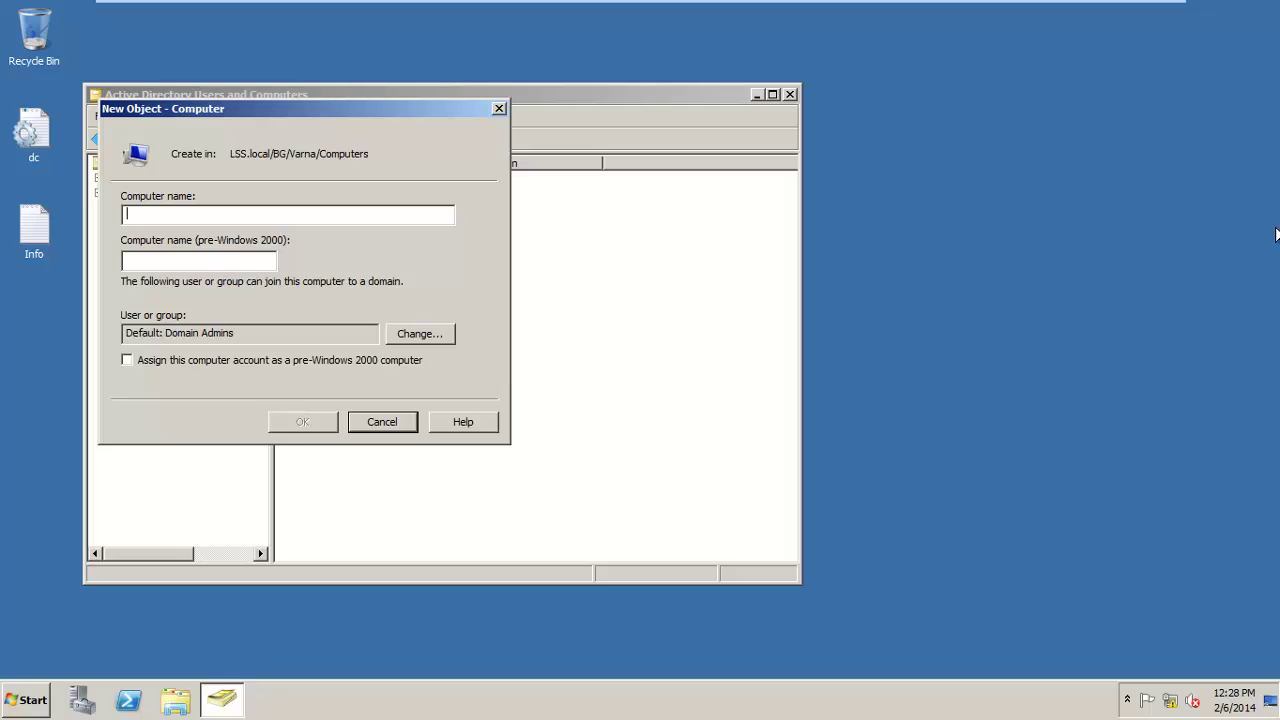
{"action": "type", "text": "Cl"}
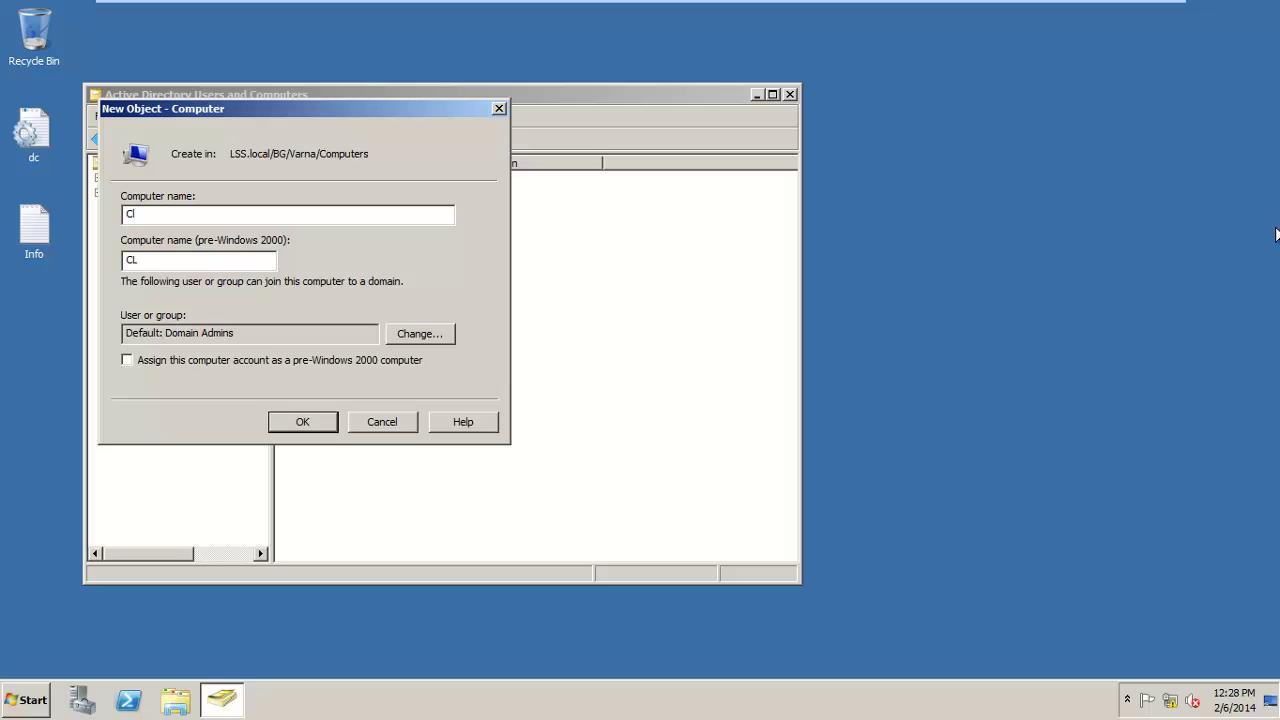
{"action": "type", "text": "ient2"}
{"action": "key", "text": "Num_Lock"}
{"action": "left_click_drag", "start_coordinate": [214, 108], "coordinate": [669, 131]}
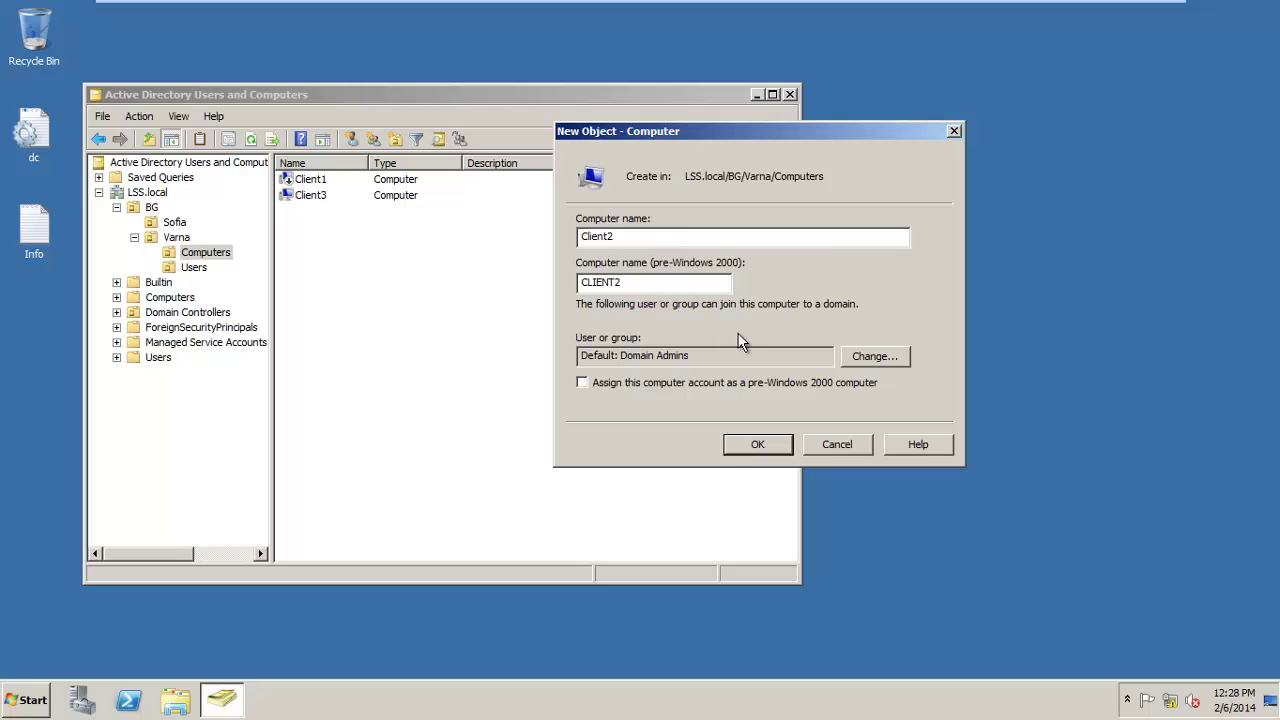
Let the Varna domain user join Client2, enable pre-Windows 2000 compatibility, and create the account.
{"action": "left_click", "coordinate": [868, 356]}
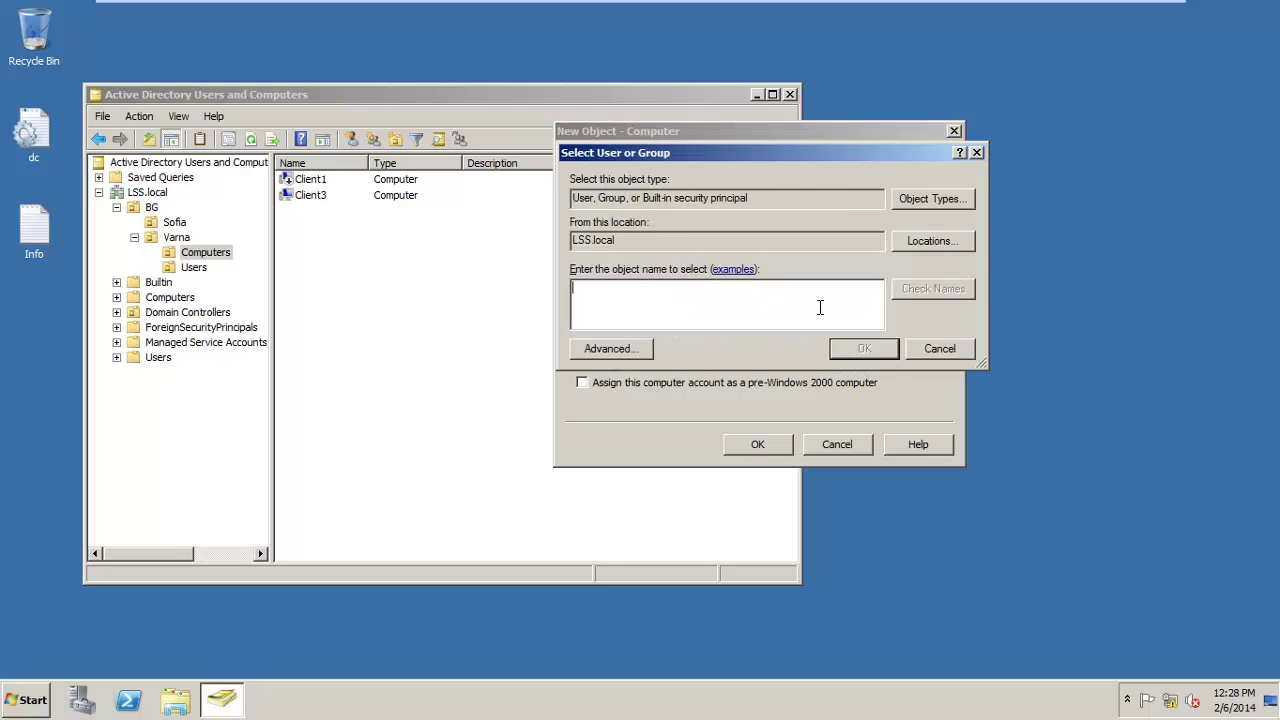
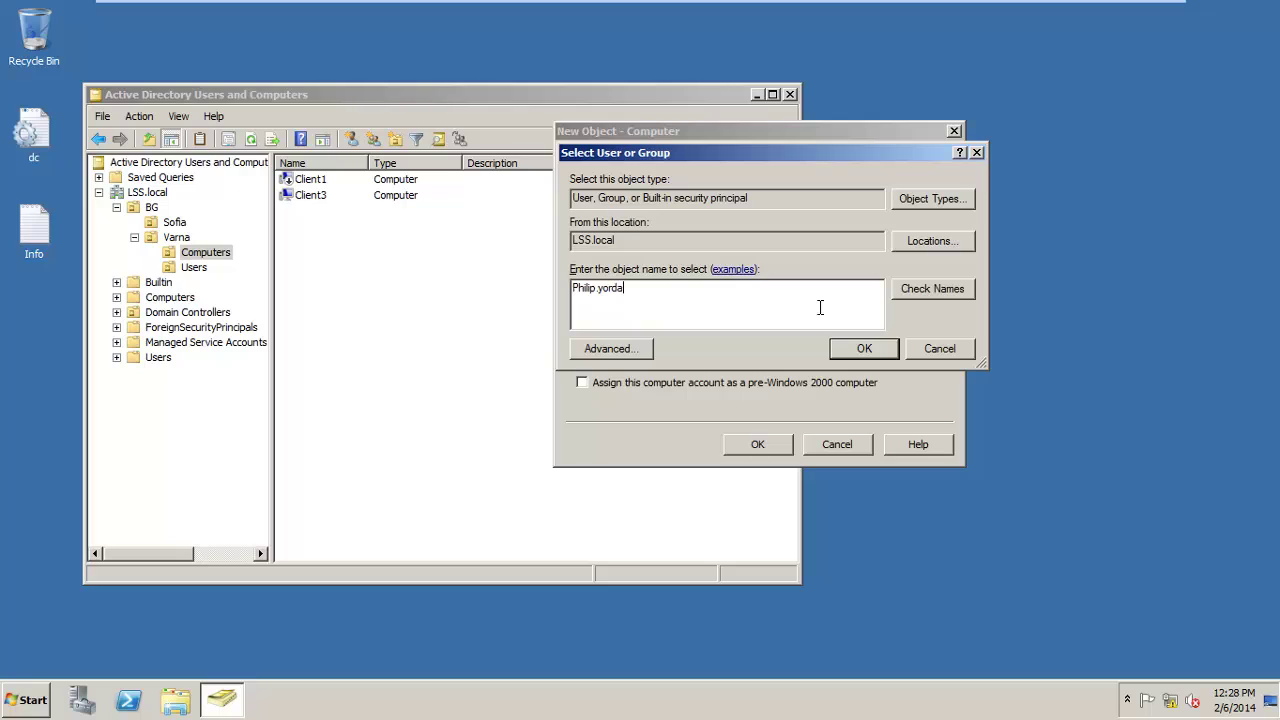
{"action": "left_click", "coordinate": [944, 290]}
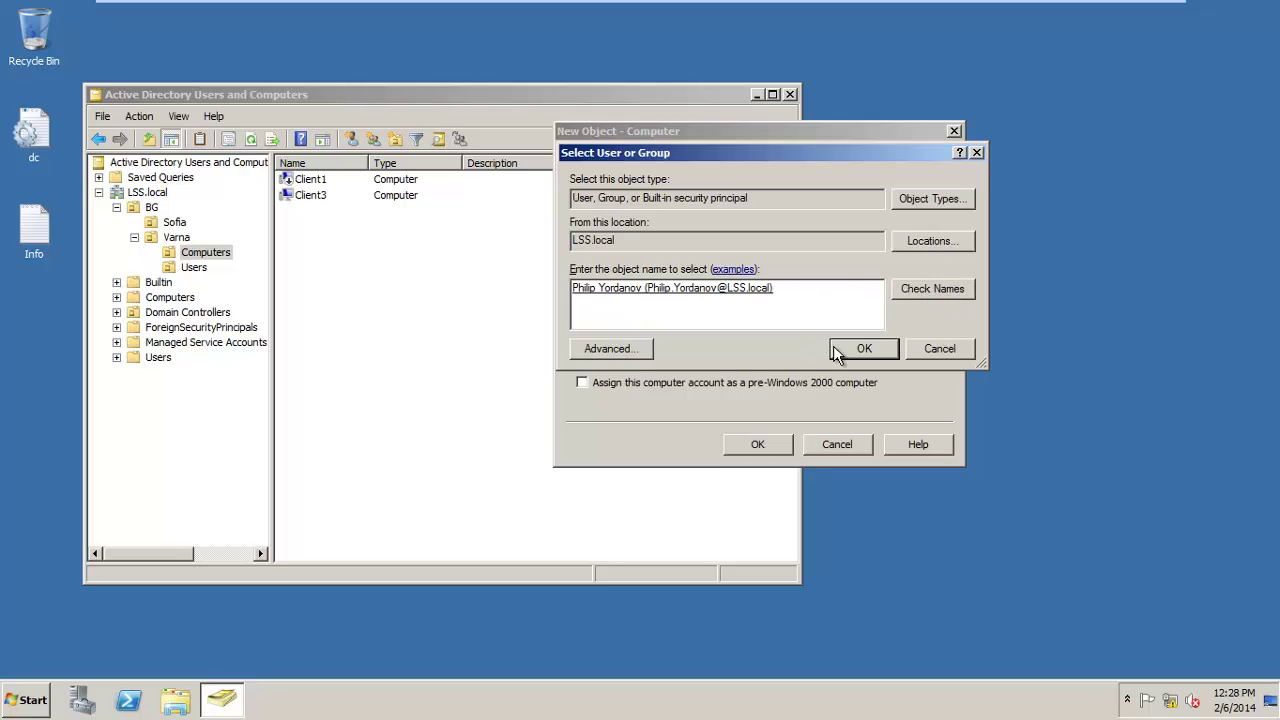
{"action": "left_click", "coordinate": [850, 352]}
{"action": "left_click", "coordinate": [584, 387]}
{"action": "left_click", "coordinate": [755, 452]}
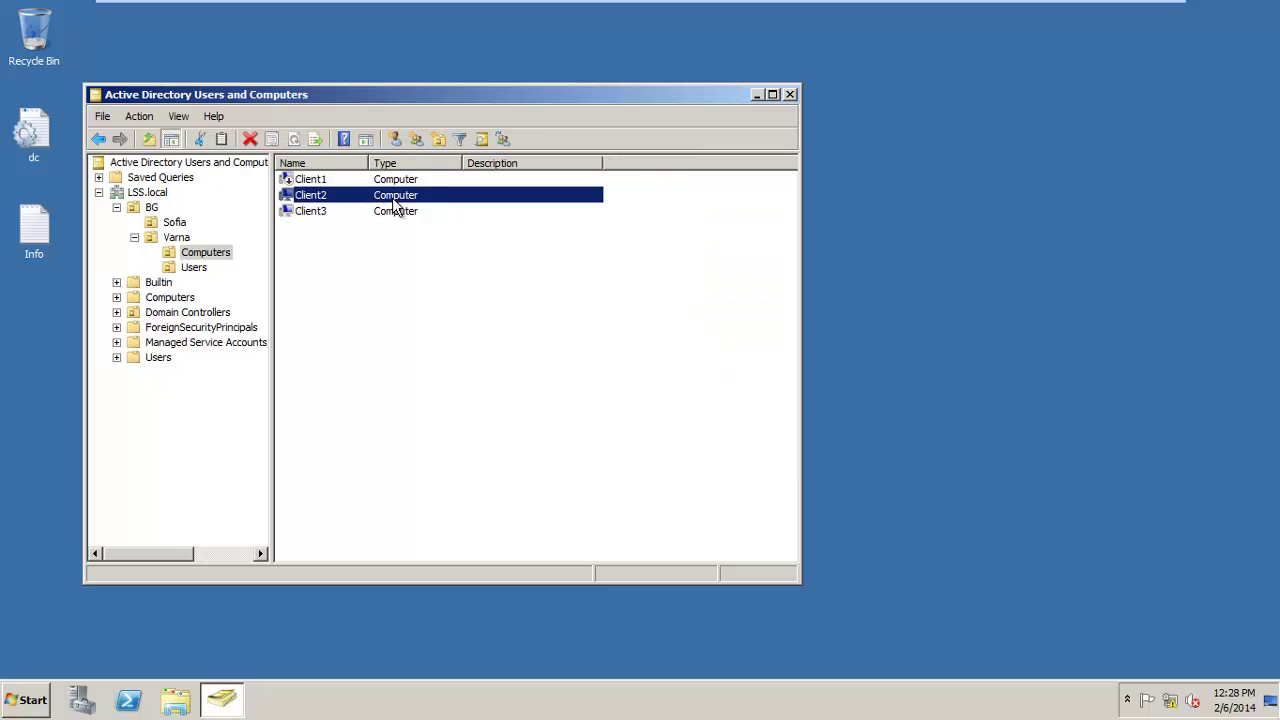
{"action": "right_click", "coordinate": [312, 199]}
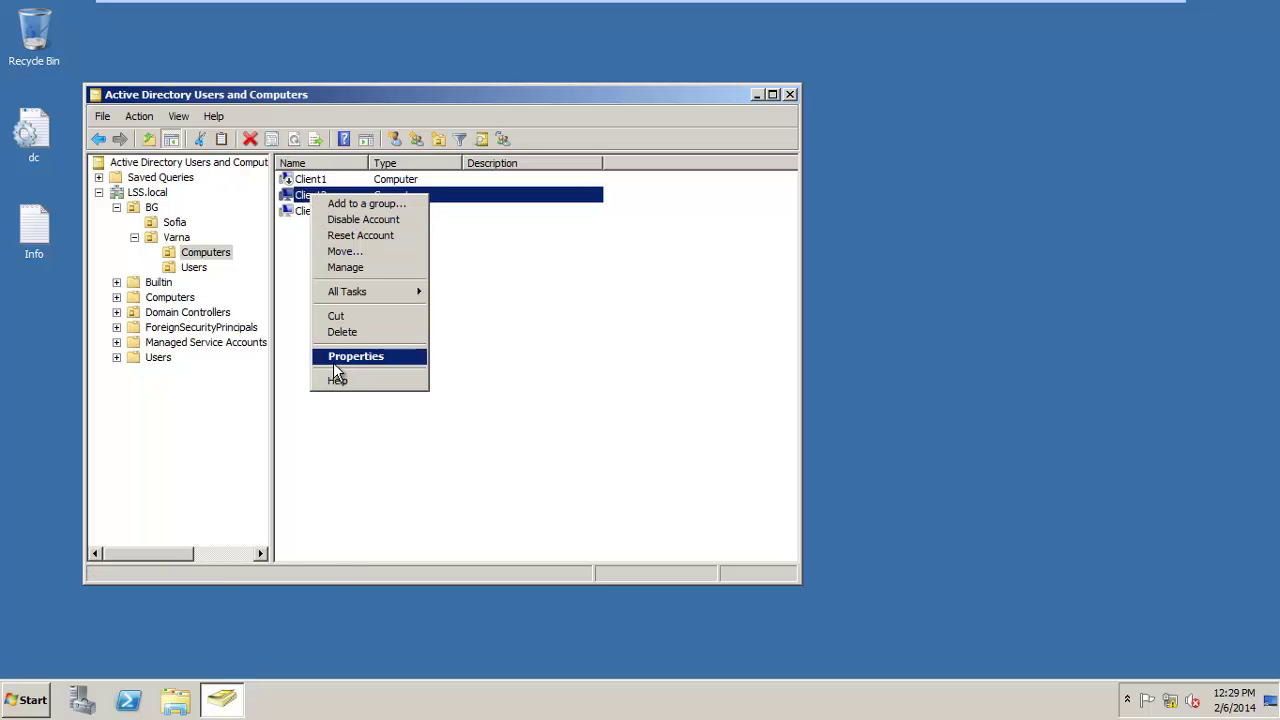
{"action": "left_click", "coordinate": [333, 356]}
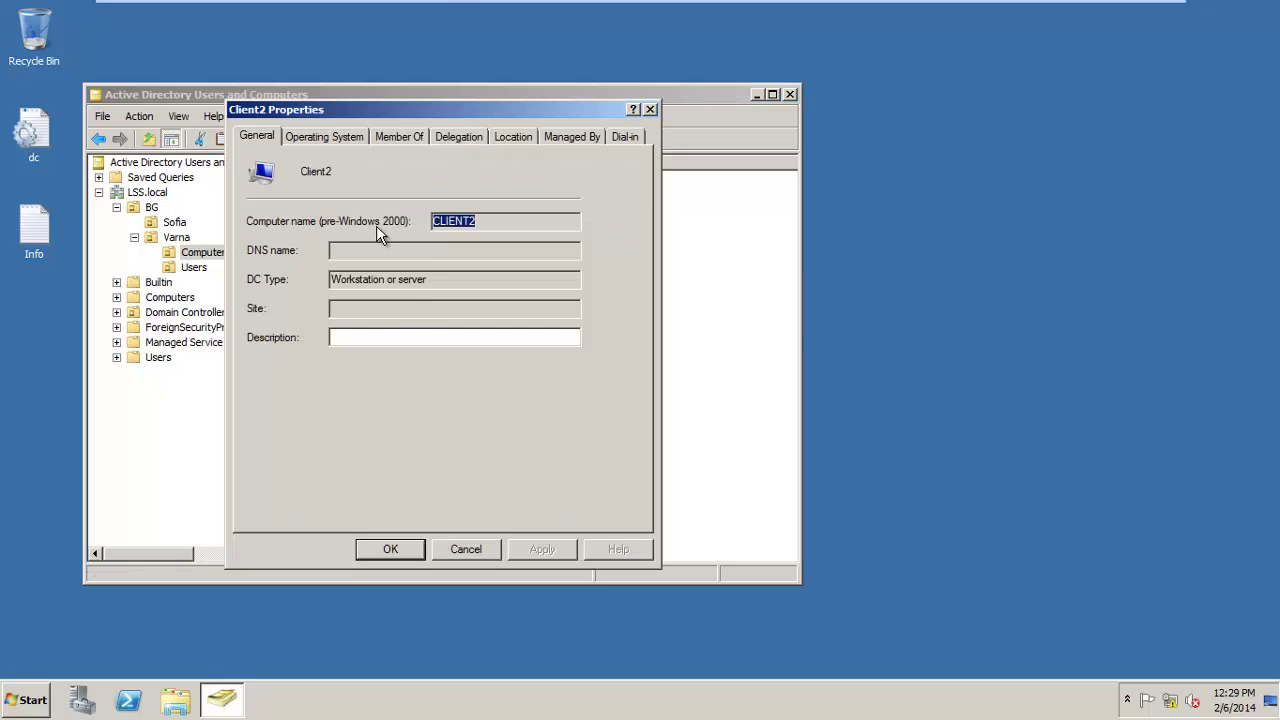
{"action": "left_click", "coordinate": [308, 139]}
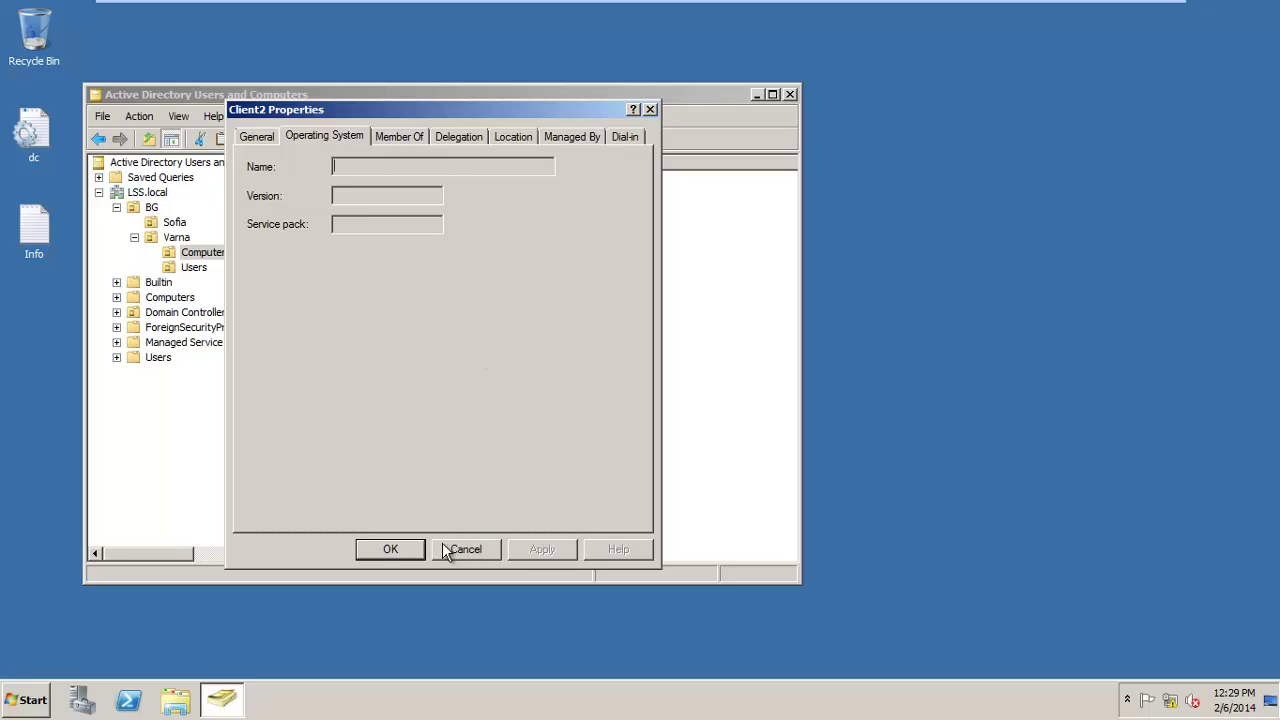
{"action": "left_click", "coordinate": [390, 549]}
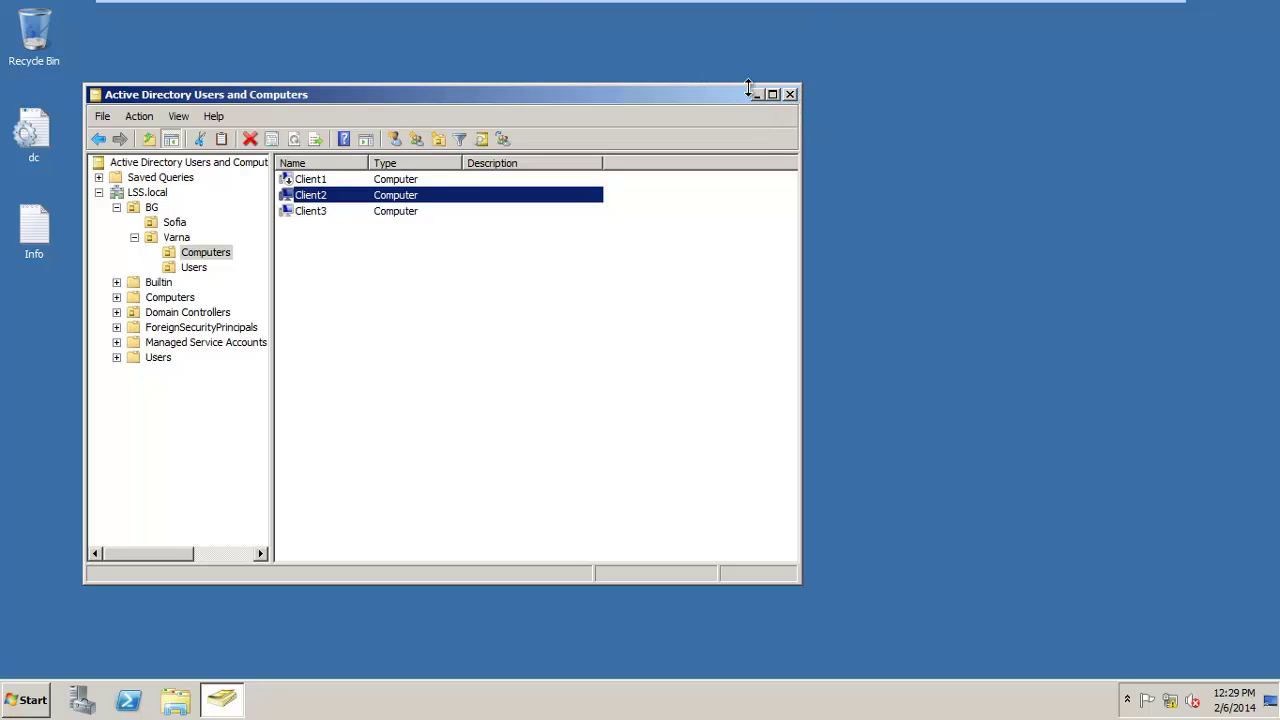
{"action": "key", "text": "Num_Lock"}
{"action": "key", "text": "Num_Lock"}
{"action": "key", "text": "Num_Lock"}
{"action": "key", "text": "Num_Lock"}
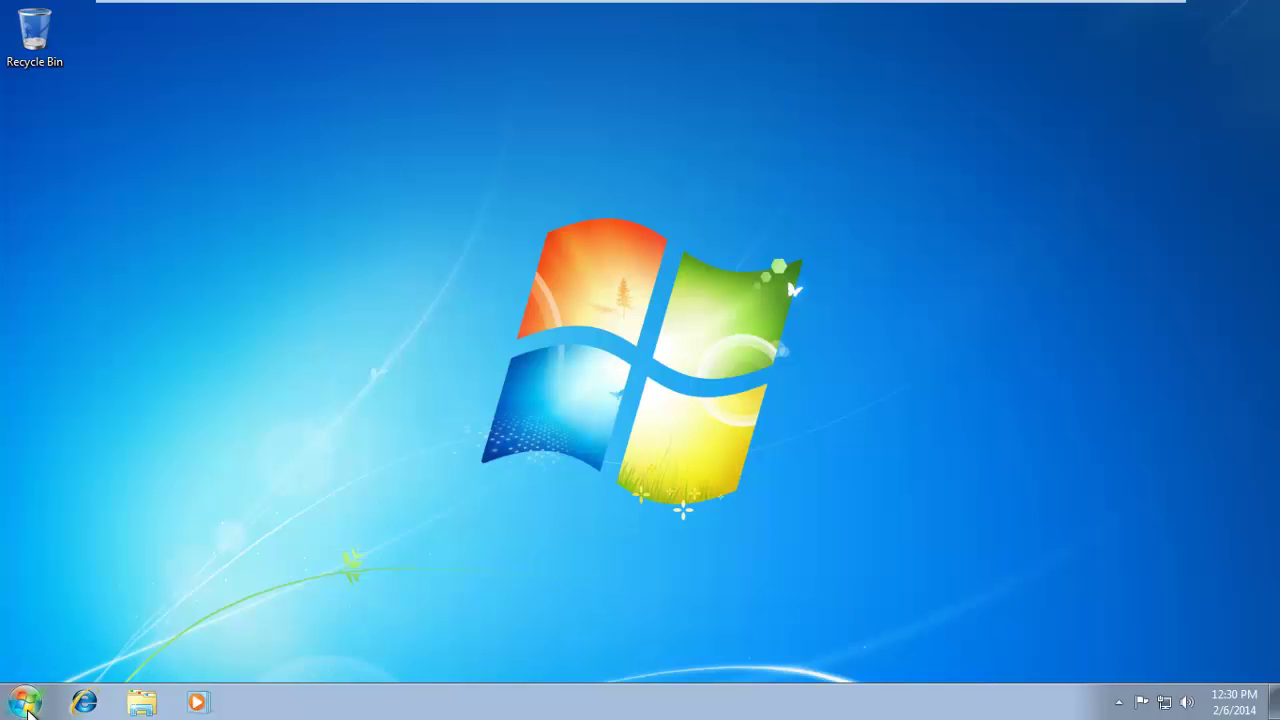
Open an administrator command prompt and run whoami, showing client2\administrator.
{"action": "left_click", "coordinate": [30, 700]}
{"action": "left_click", "coordinate": [50, 652]}
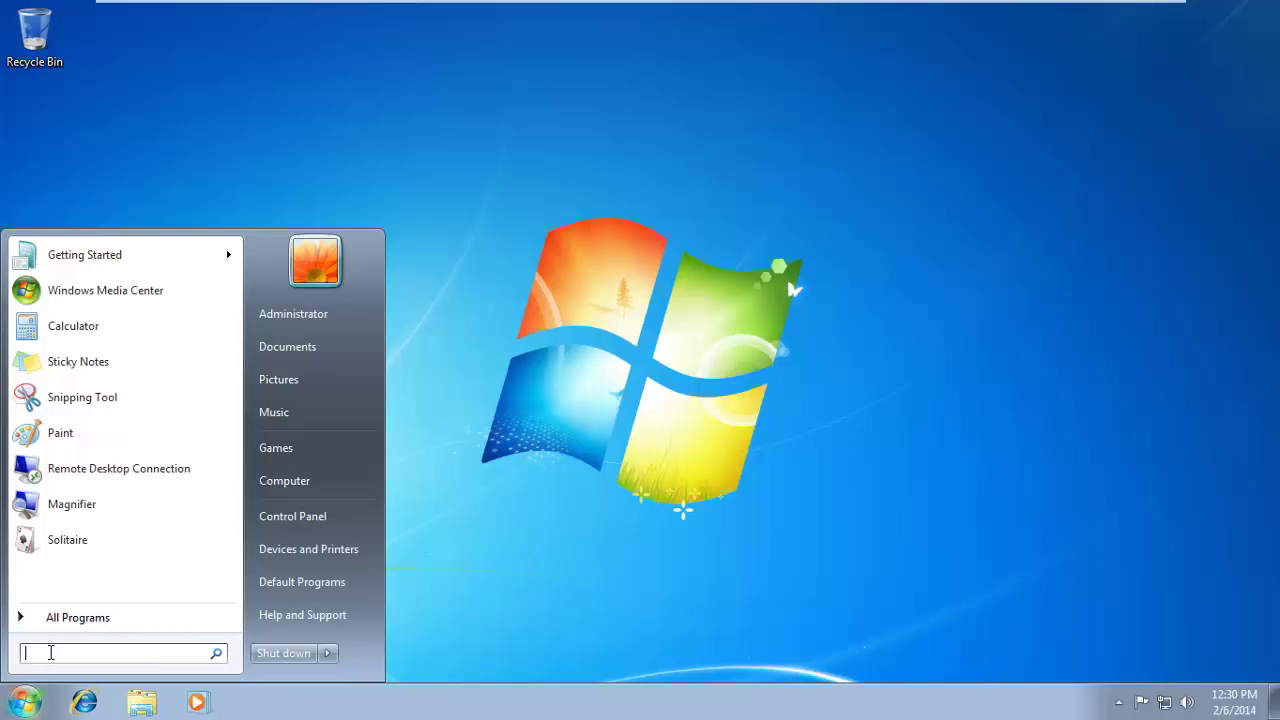
{"action": "type", "text": "c"}
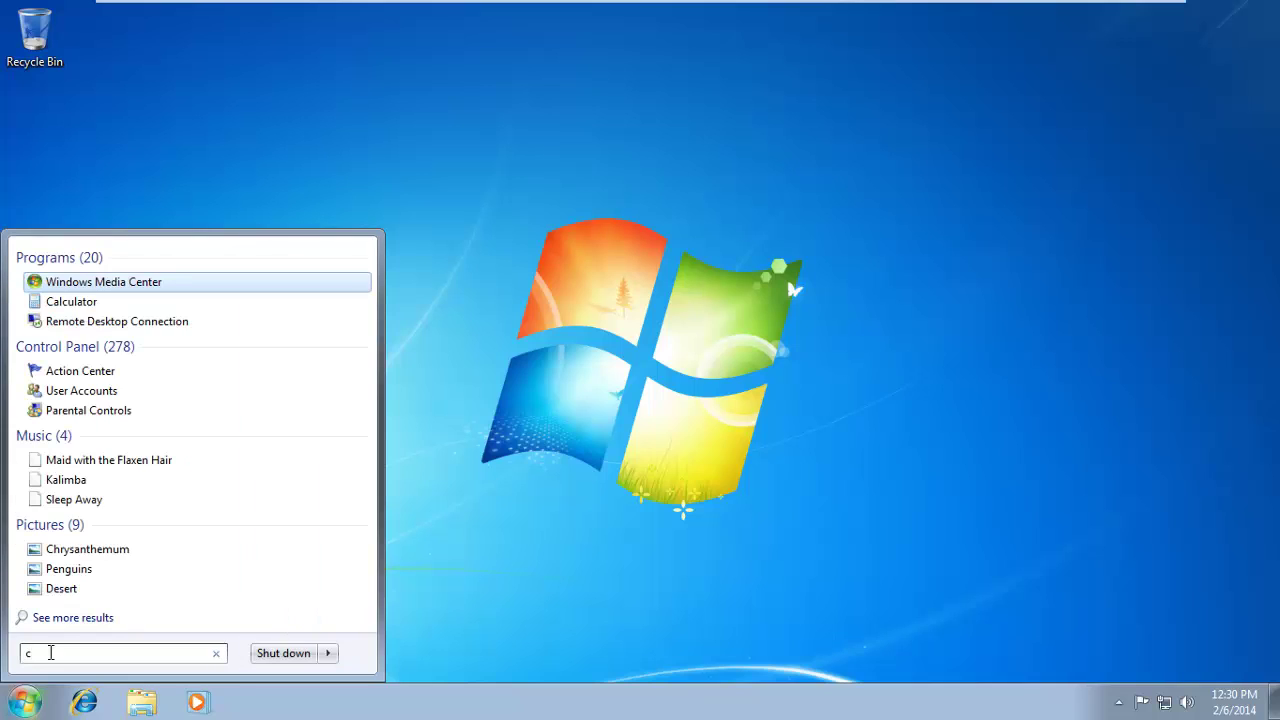
{"action": "type", "text": "md"}
{"action": "key", "text": "Return"}
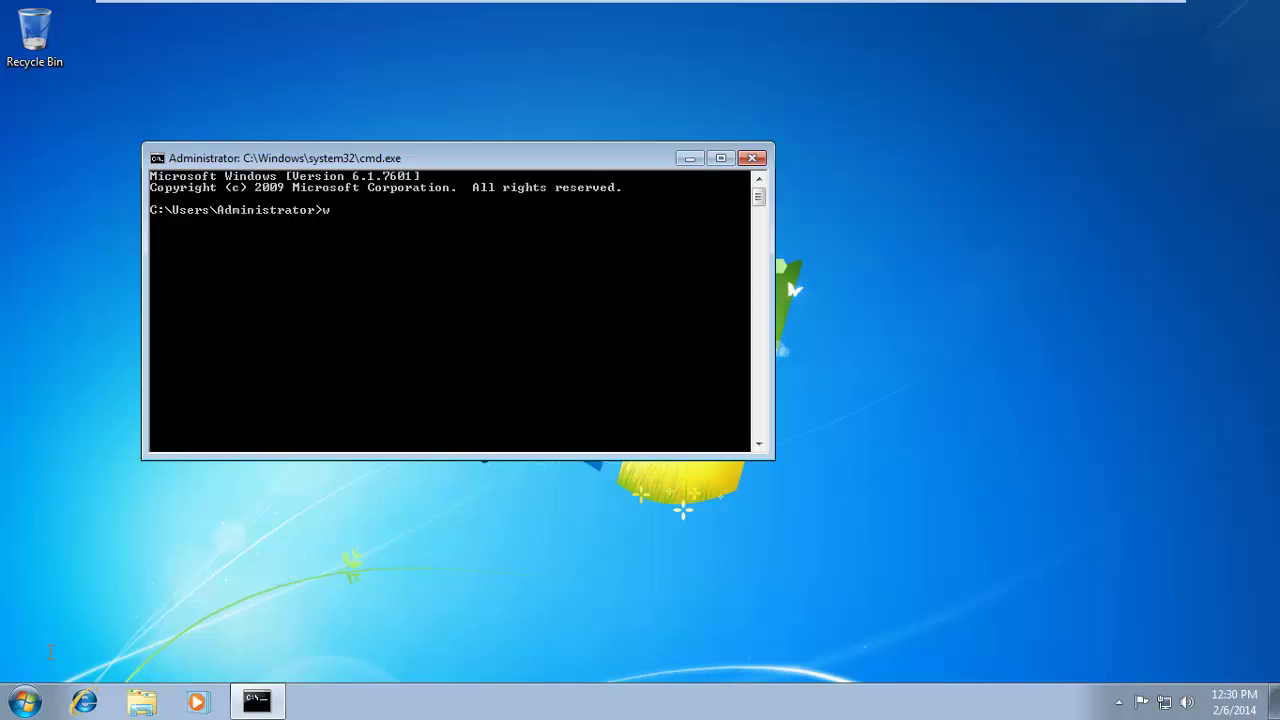
{"action": "type", "text": "whoami"}
{"action": "key", "text": "Return"}
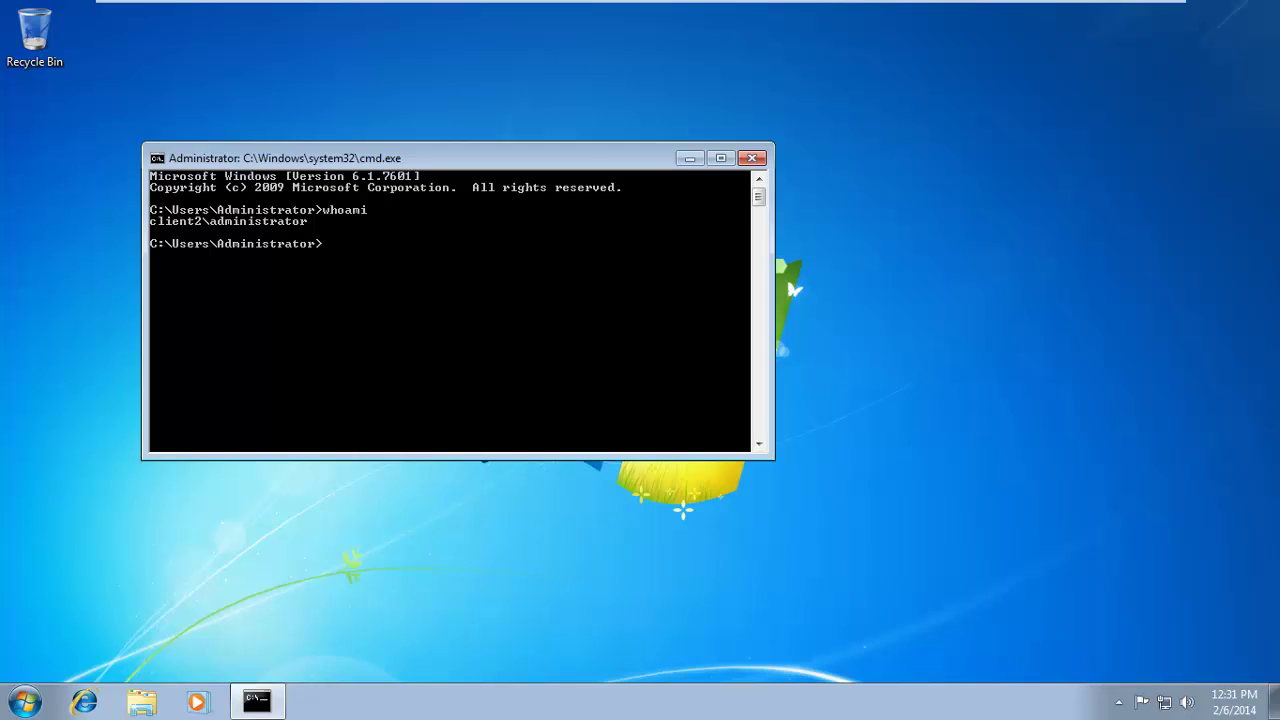
Ping lss.local and get 4 replies with 0% loss.
{"action": "type", "text": "ping lss.local"}
{"action": "key", "text": "Return"}
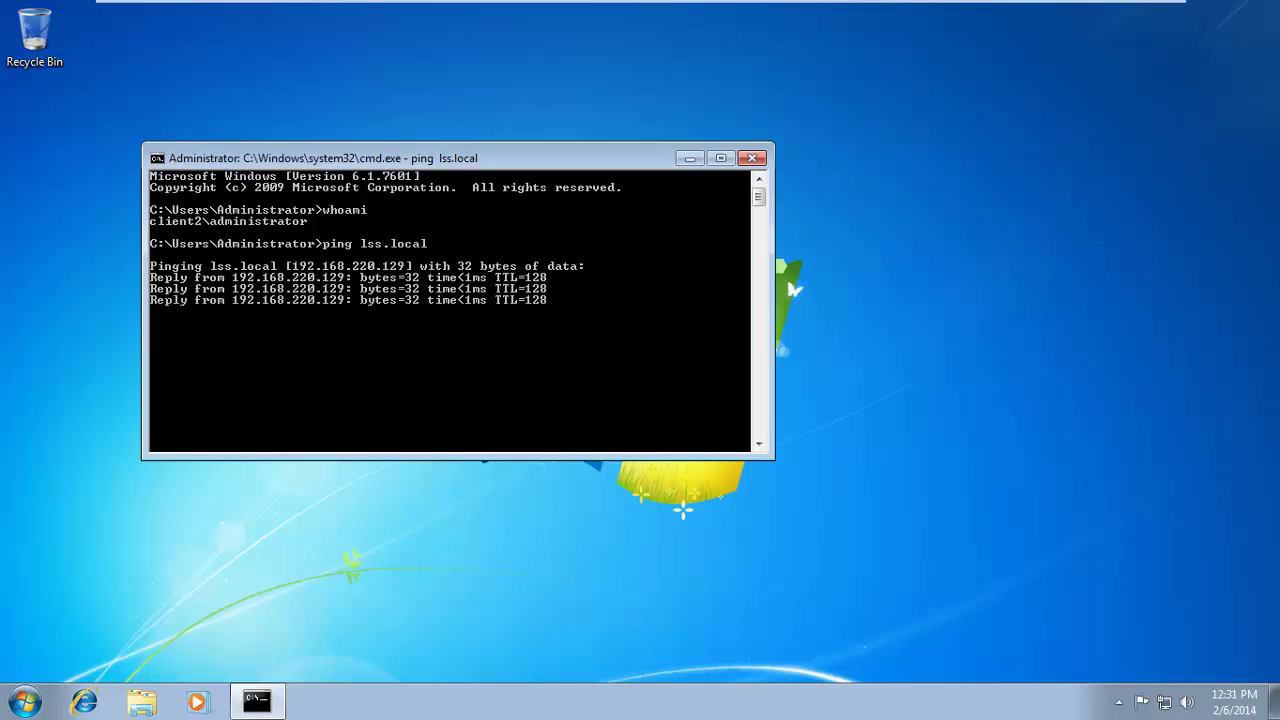
{"action": "key", "text": "Num_Lock"}
{"action": "key", "text": "Num_Lock"}
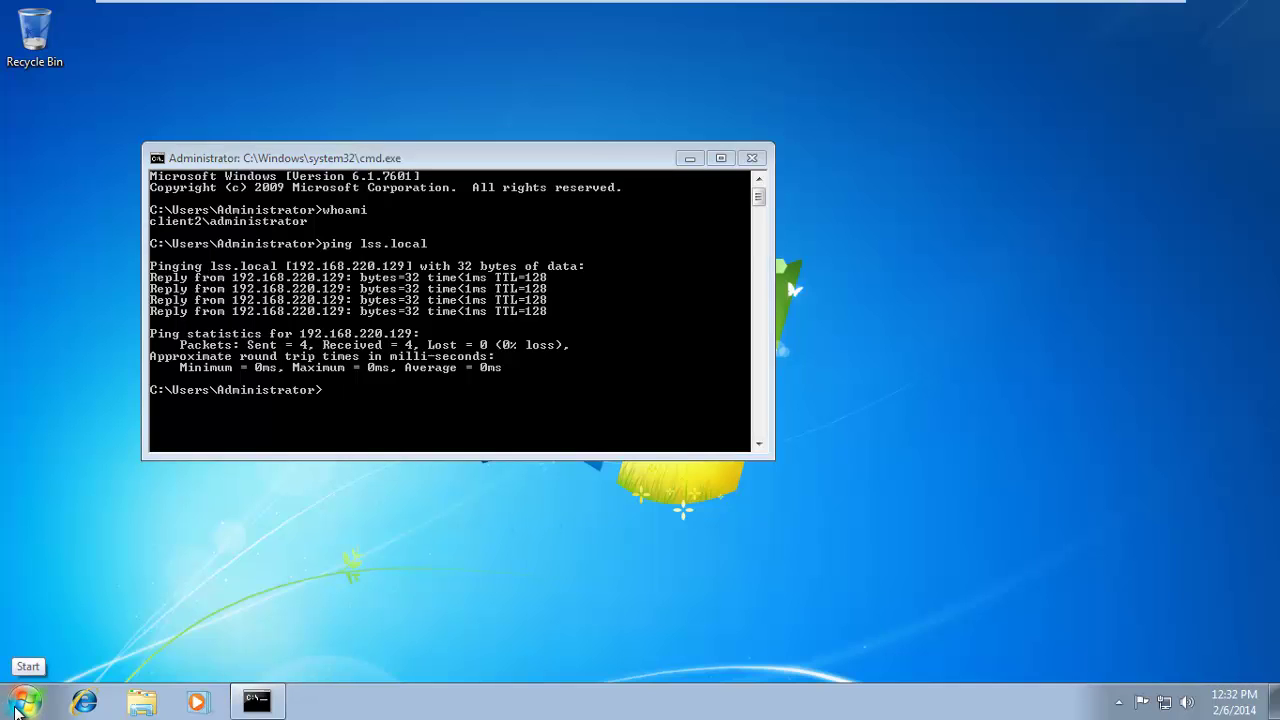
Open the Computer Properties system settings to view Client2's name and WORKGROUP membership.
{"action": "left_click", "coordinate": [20, 708]}
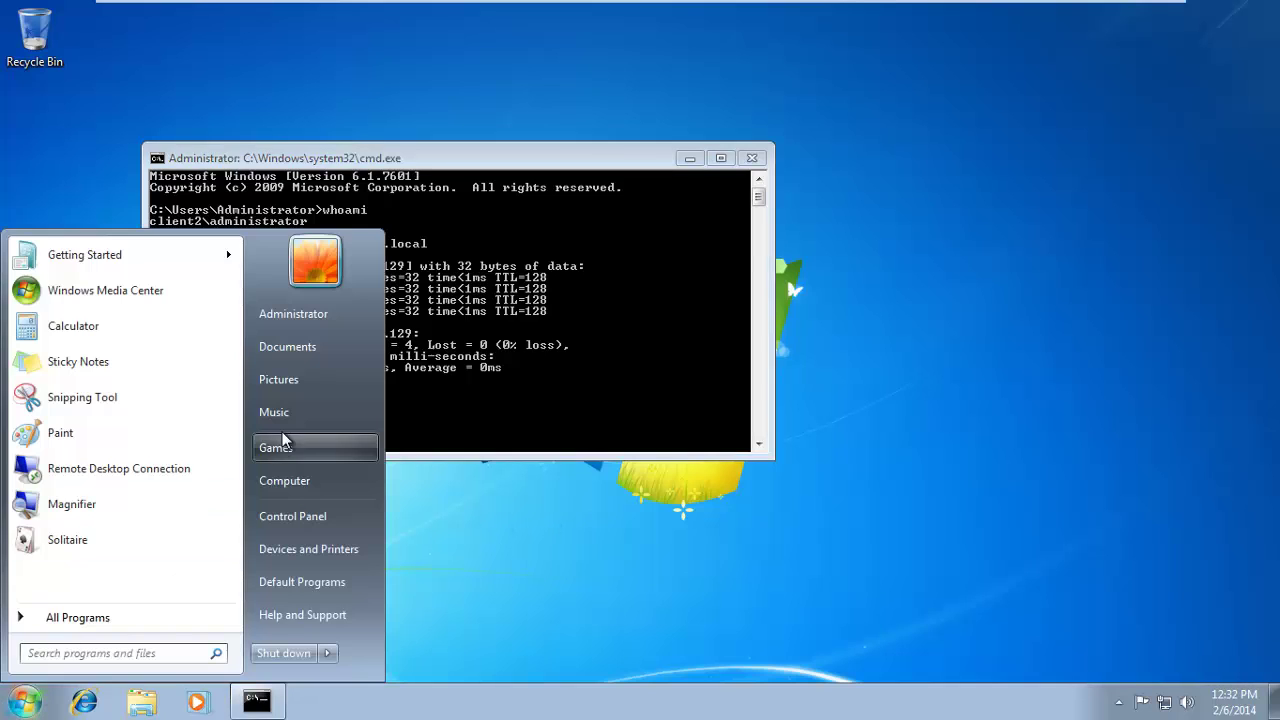
{"action": "right_click", "coordinate": [284, 482]}
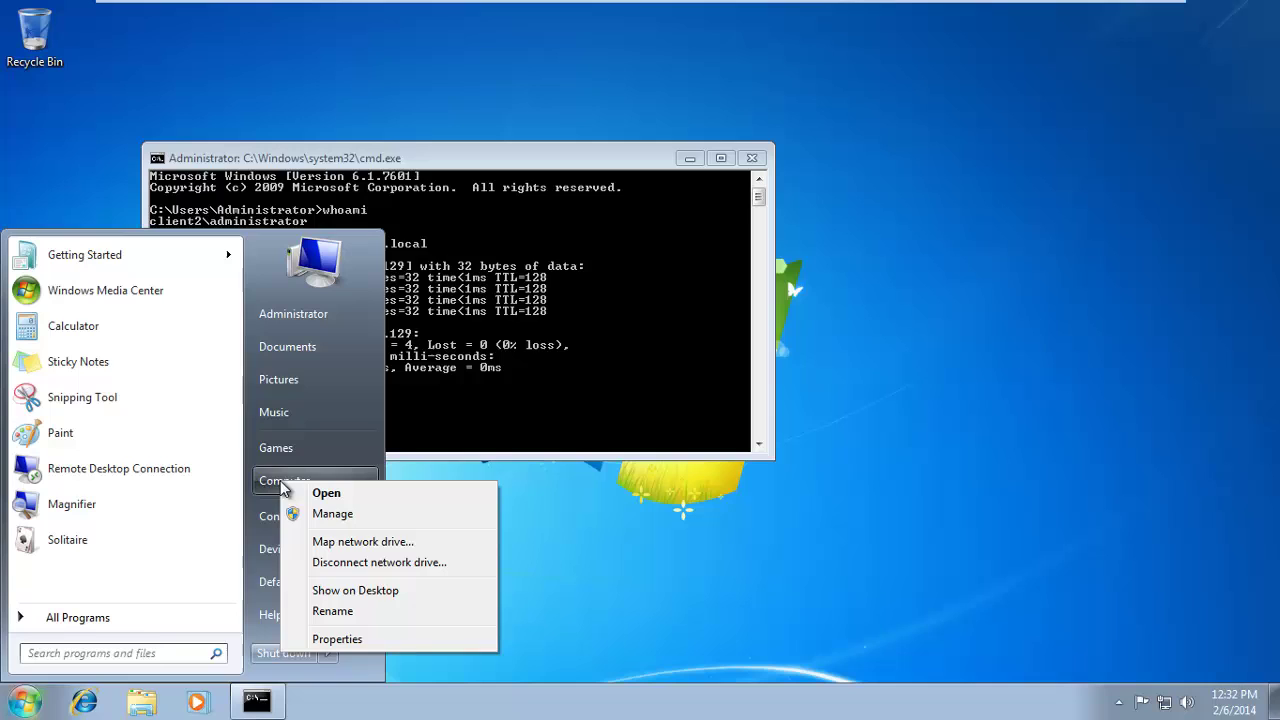
{"action": "left_click", "coordinate": [313, 640]}
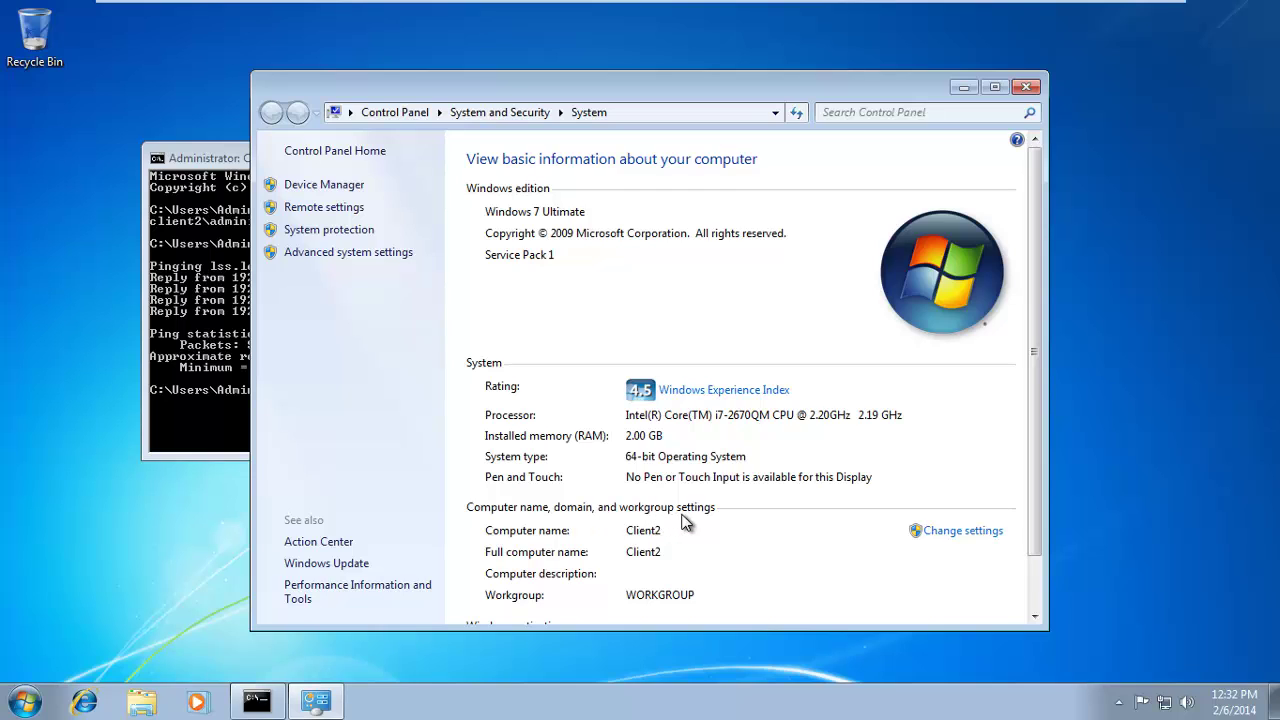
{"action": "left_click", "coordinate": [987, 535]}
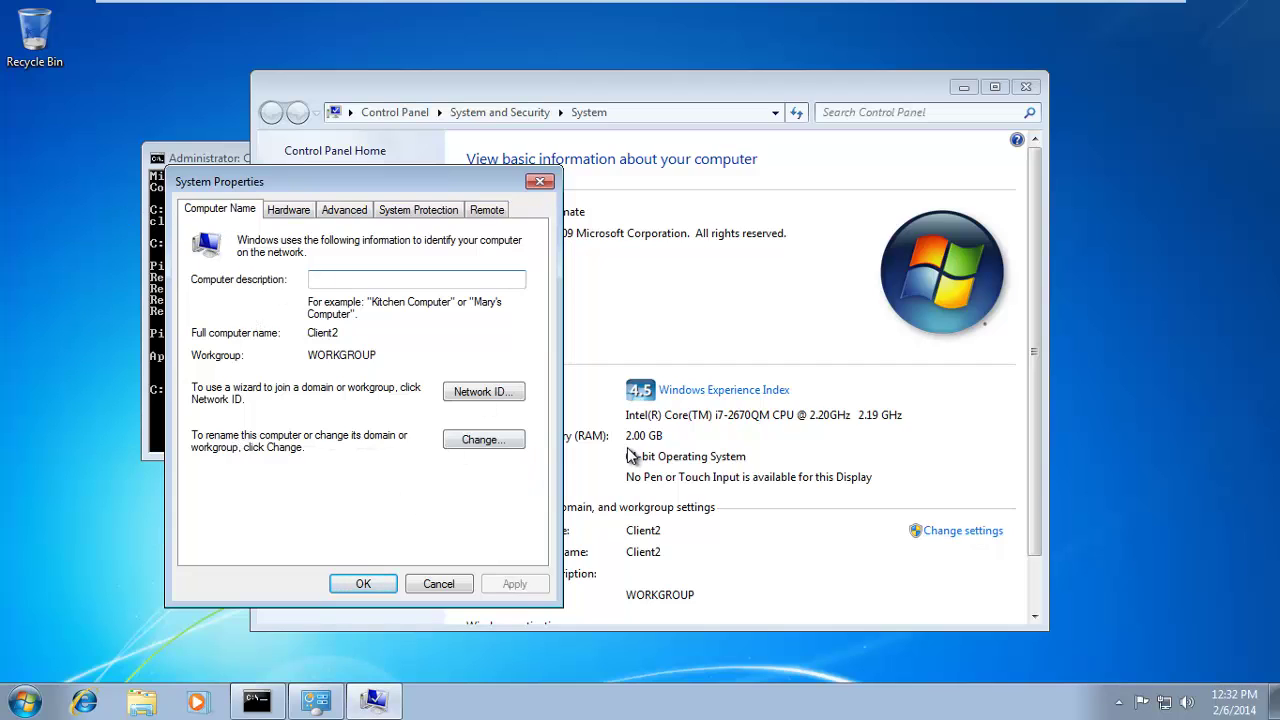
Change Client2's membership from WORKGROUP to the domain lss.local.
{"action": "left_click", "coordinate": [480, 440]}
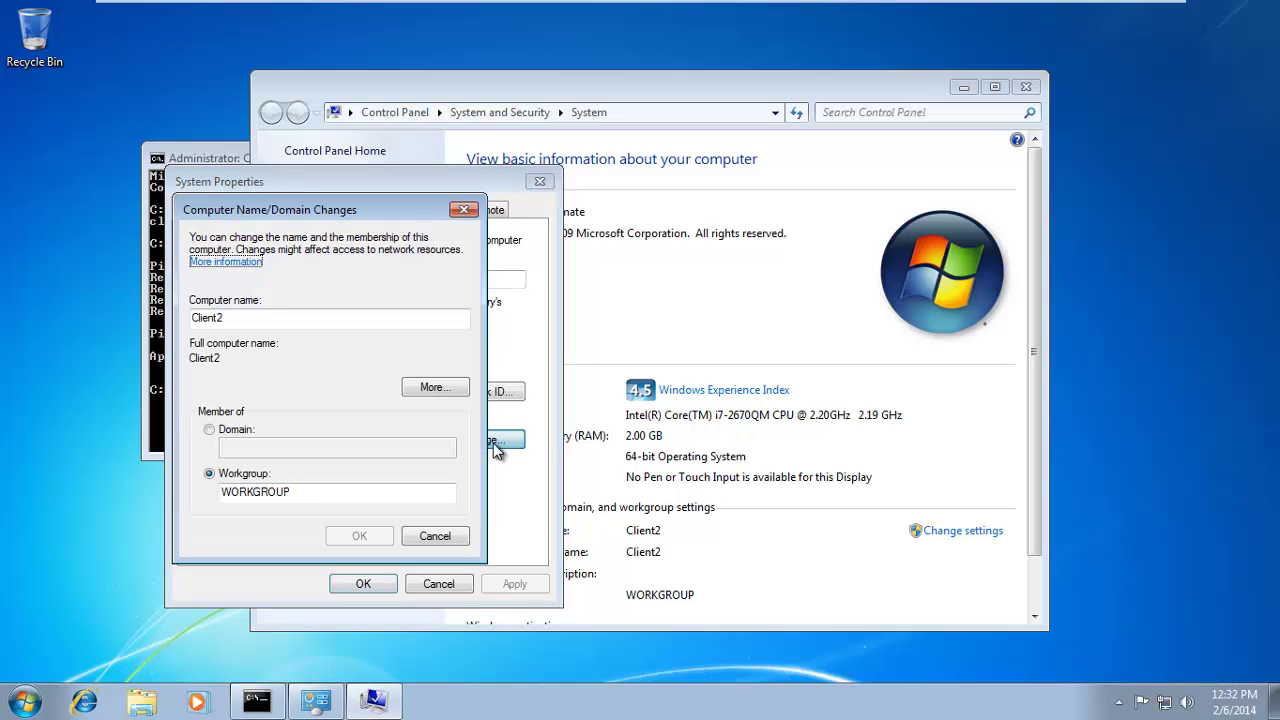
{"action": "left_click", "coordinate": [348, 320]}
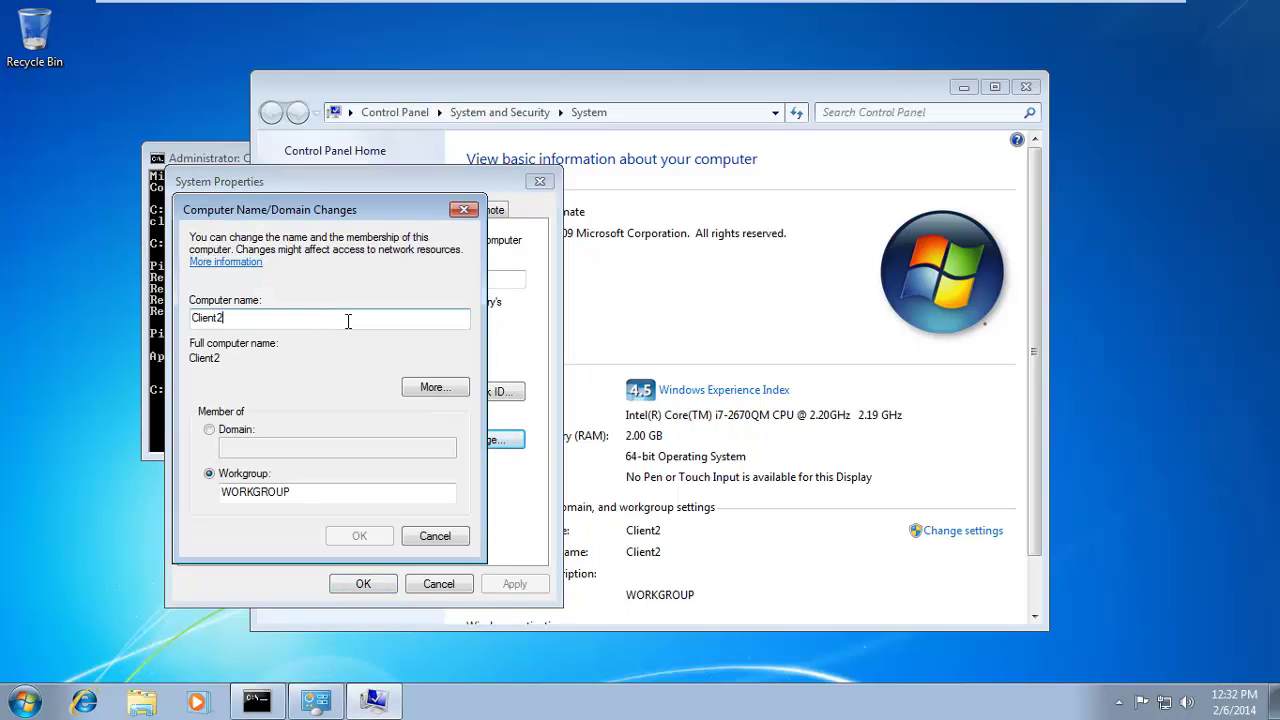
{"action": "double_click", "coordinate": [205, 318]}
{"action": "left_click", "coordinate": [210, 430]}
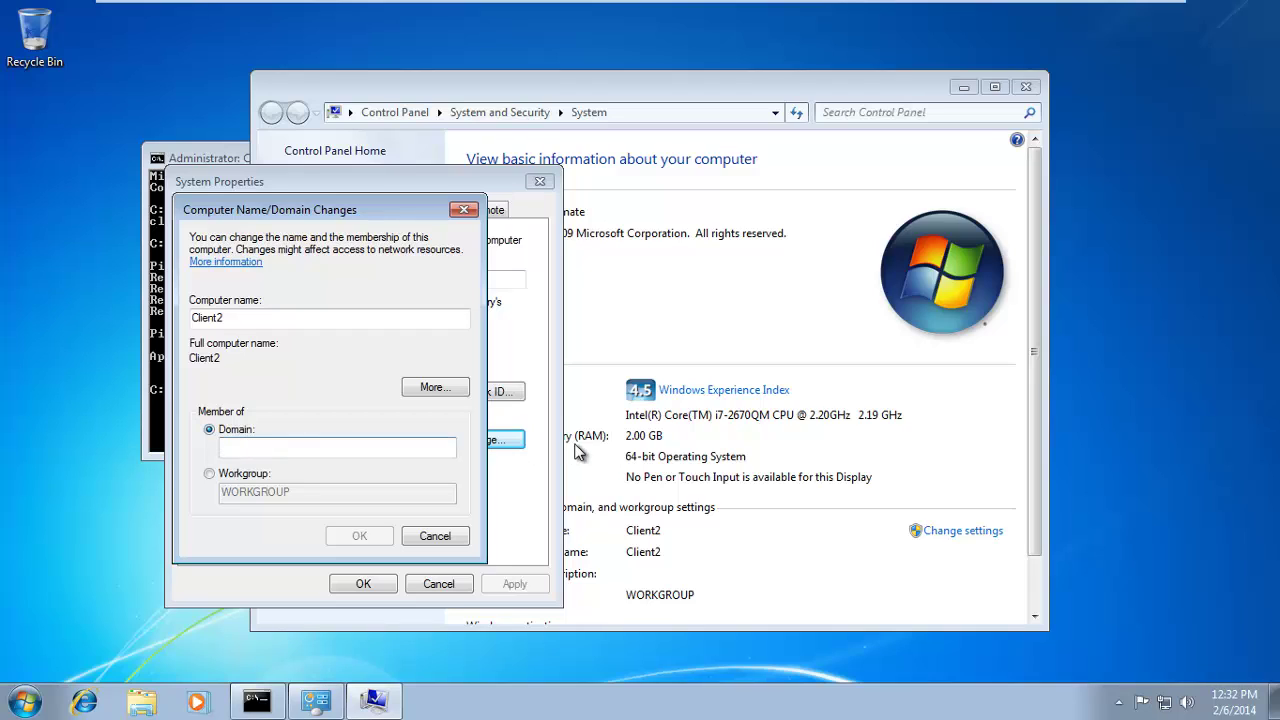
{"action": "type", "text": "lss."}
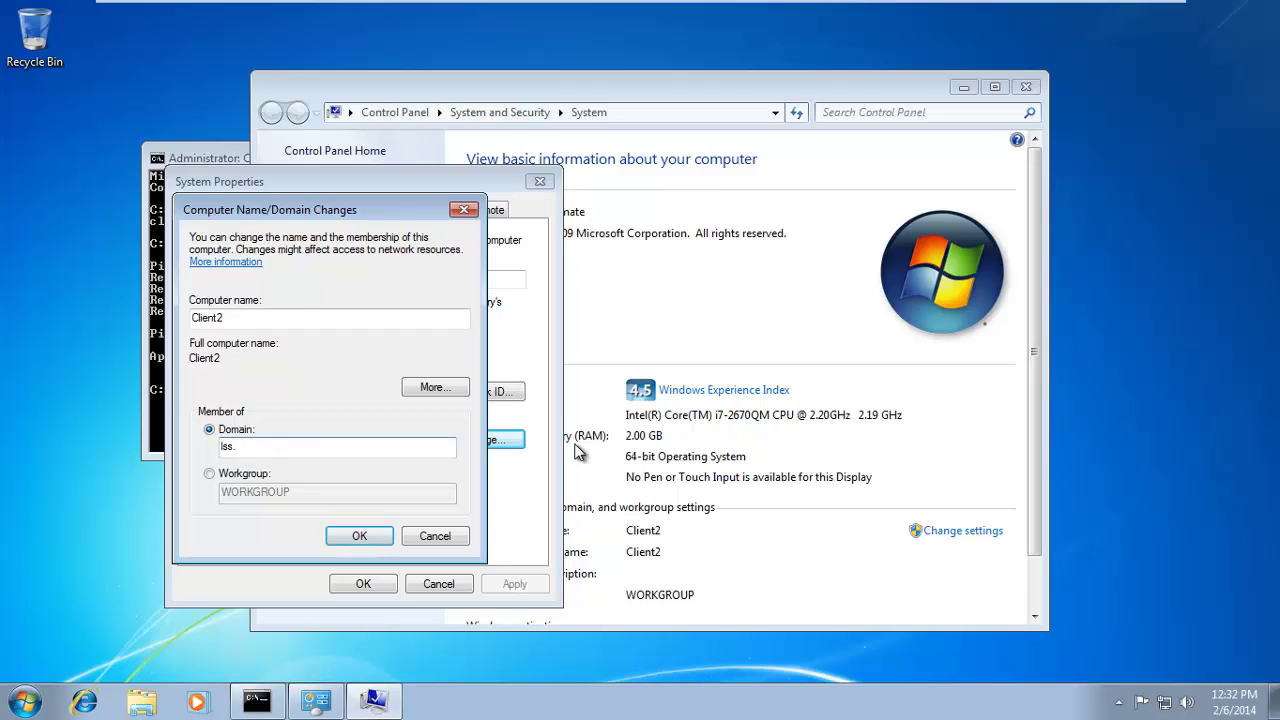
{"action": "type", "text": "local"}
{"action": "left_click", "coordinate": [359, 536]}
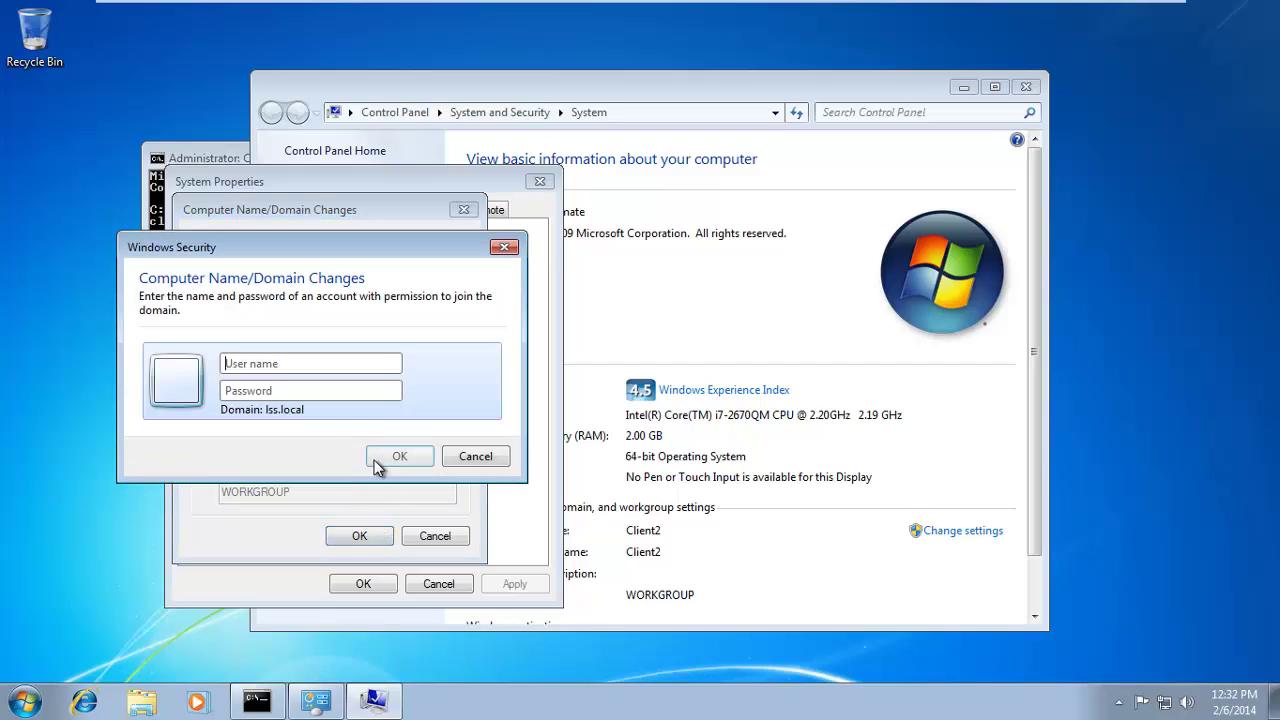
Enter the domain user's name and password to authorize joining lss.local.
{"action": "key", "text": "Num_Lock"}
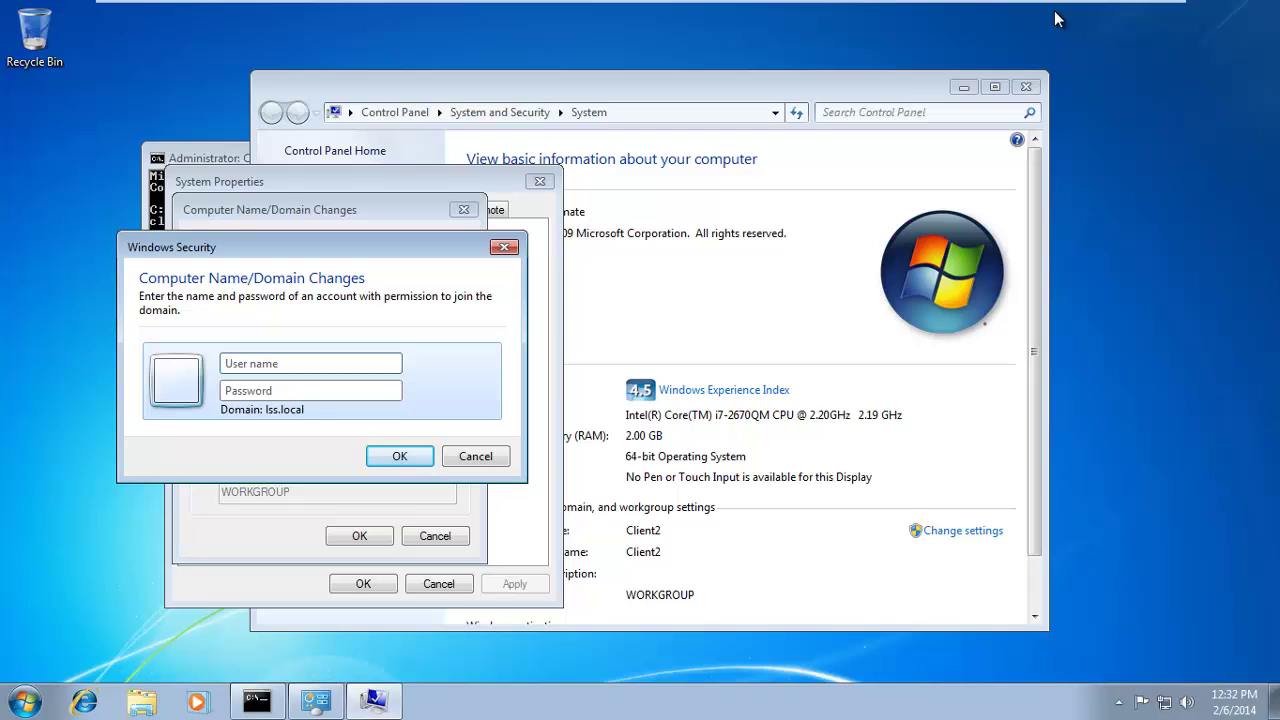
{"action": "key", "text": "Tab"}
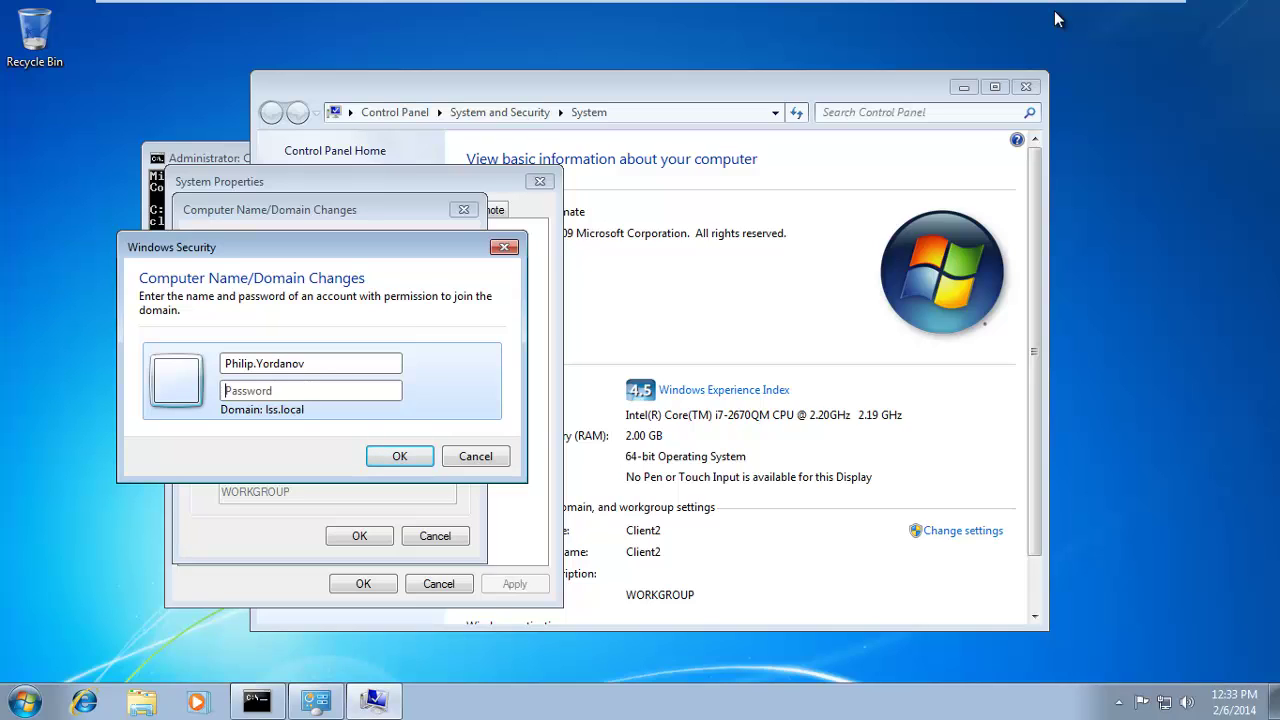
{"action": "type", "text": "Password1"}
{"action": "key", "text": "Return"}
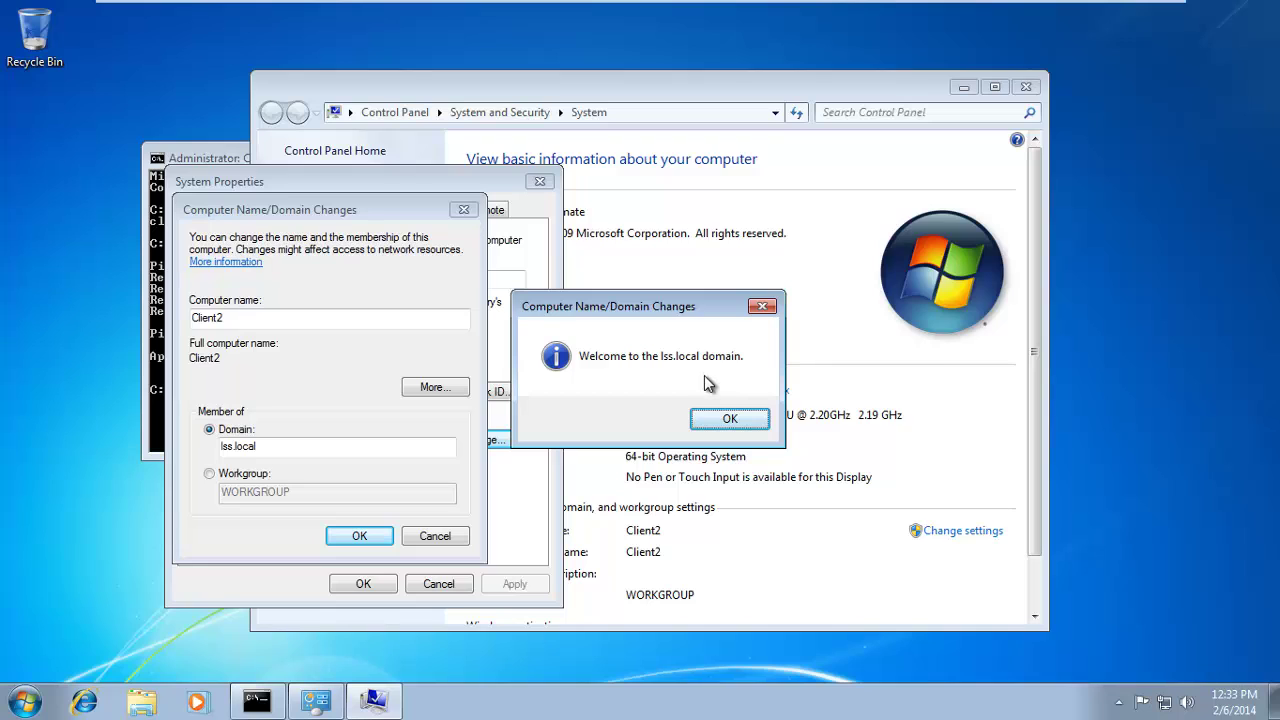
Dismiss the welcome and restart notices, close System Properties, and restart Client2.
{"action": "left_click", "coordinate": [729, 420]}
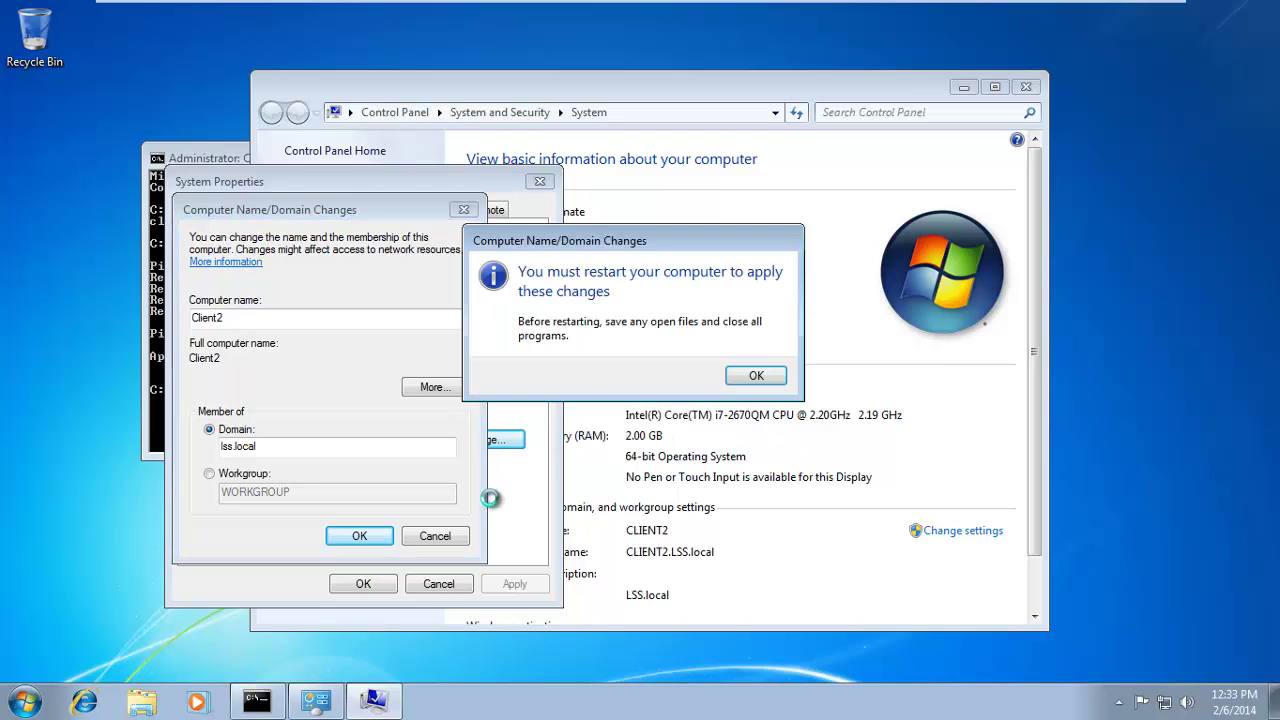
{"action": "left_click", "coordinate": [760, 376]}
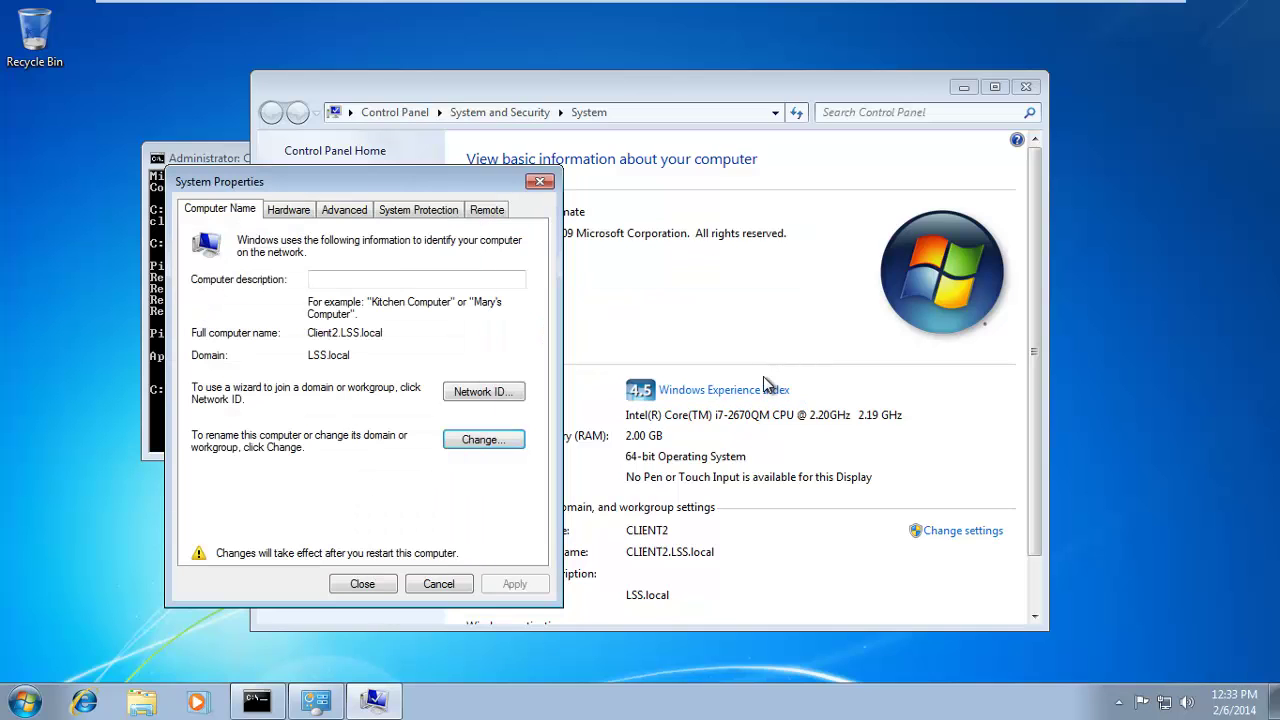
{"action": "left_click", "coordinate": [392, 585]}
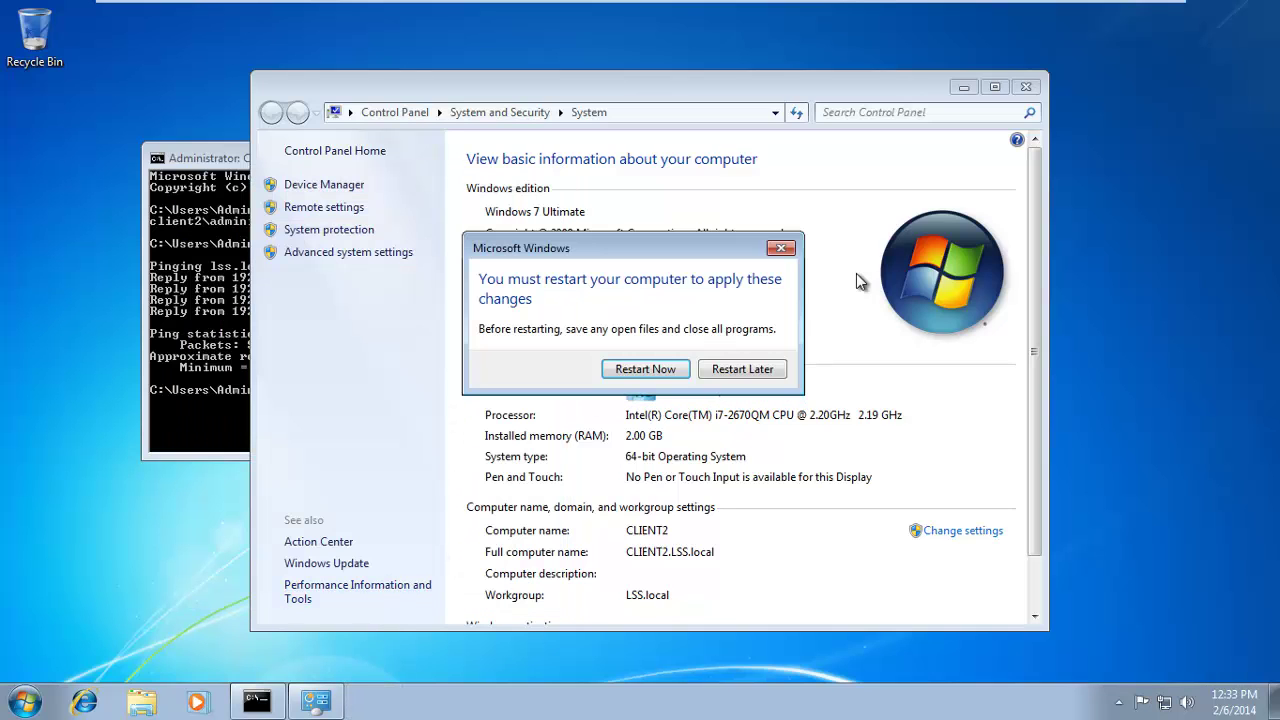
{"action": "left_click", "coordinate": [645, 369]}
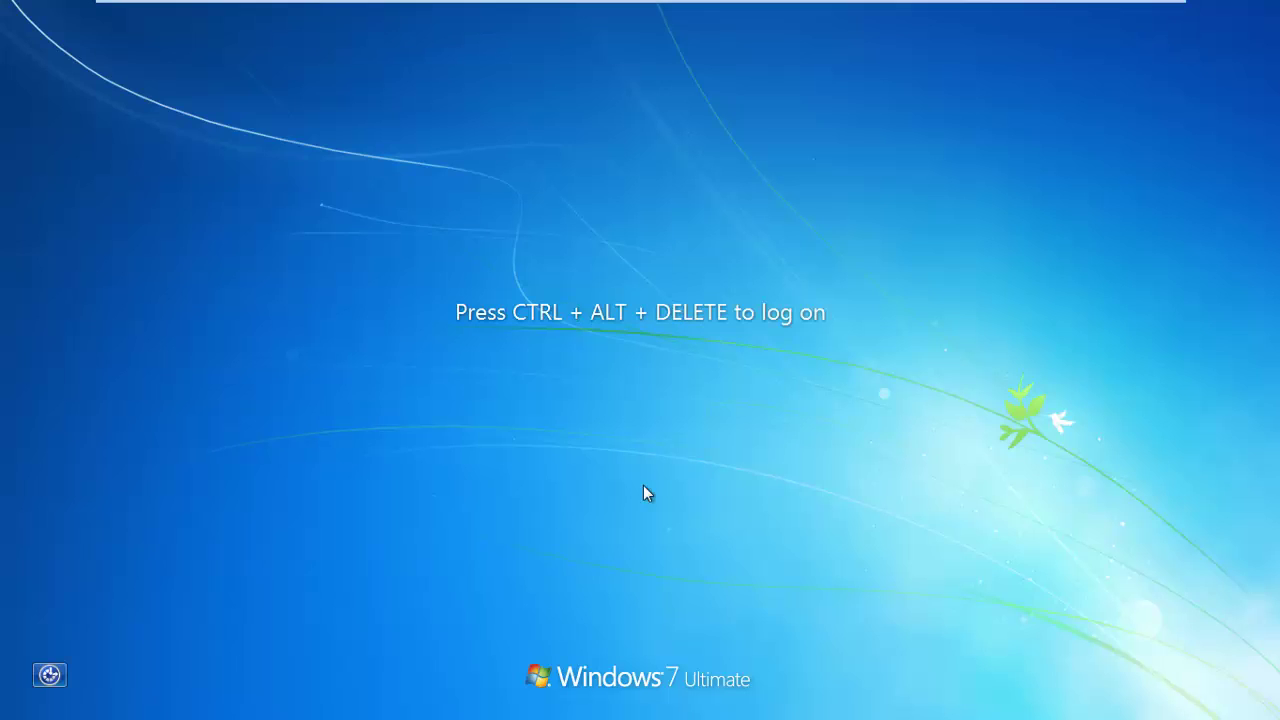
Log on to Client2 as Other User with the domain account's user name and password.
{"action": "key", "text": "ctrl+alt+Delete"}
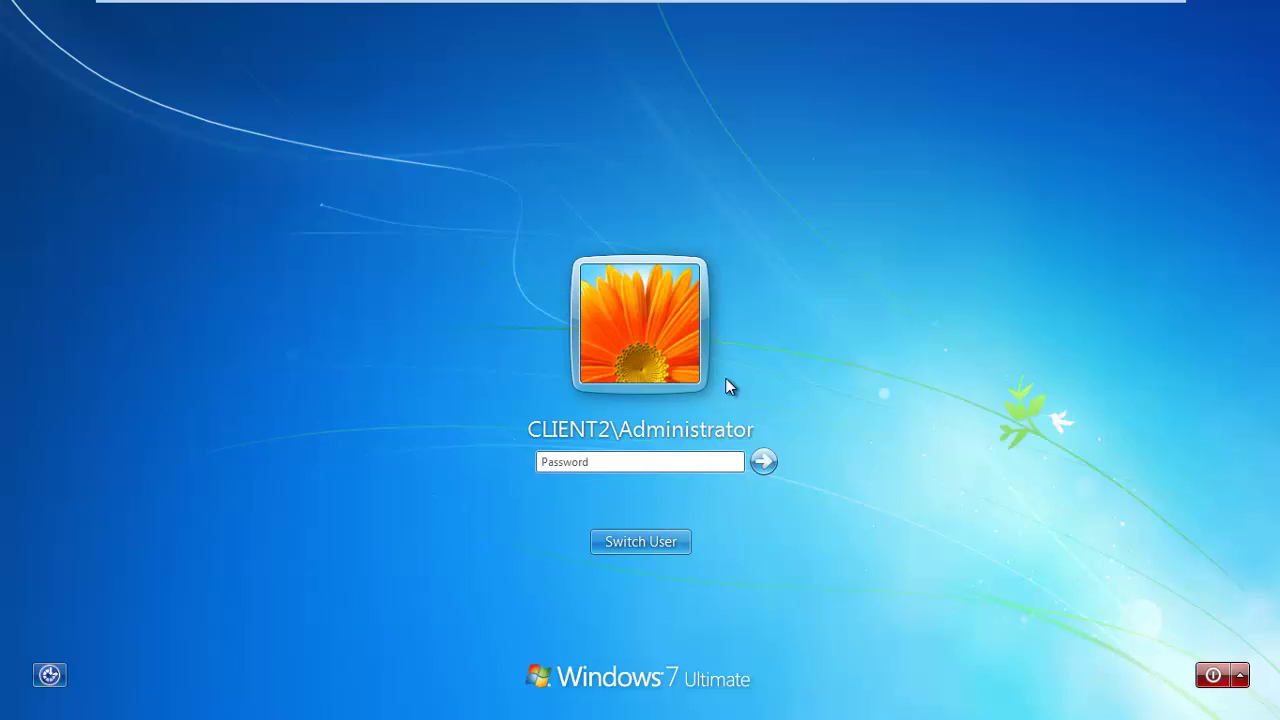
{"action": "left_click", "coordinate": [640, 545]}
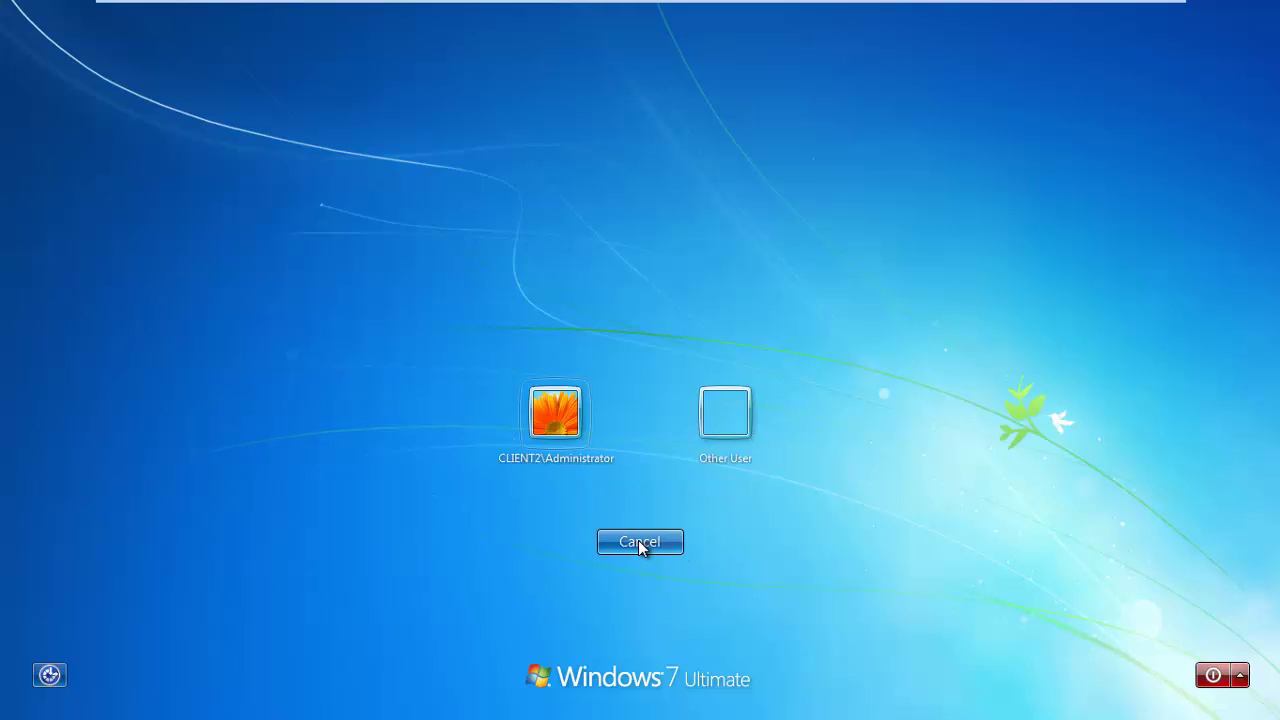
{"action": "left_click", "coordinate": [729, 413]}
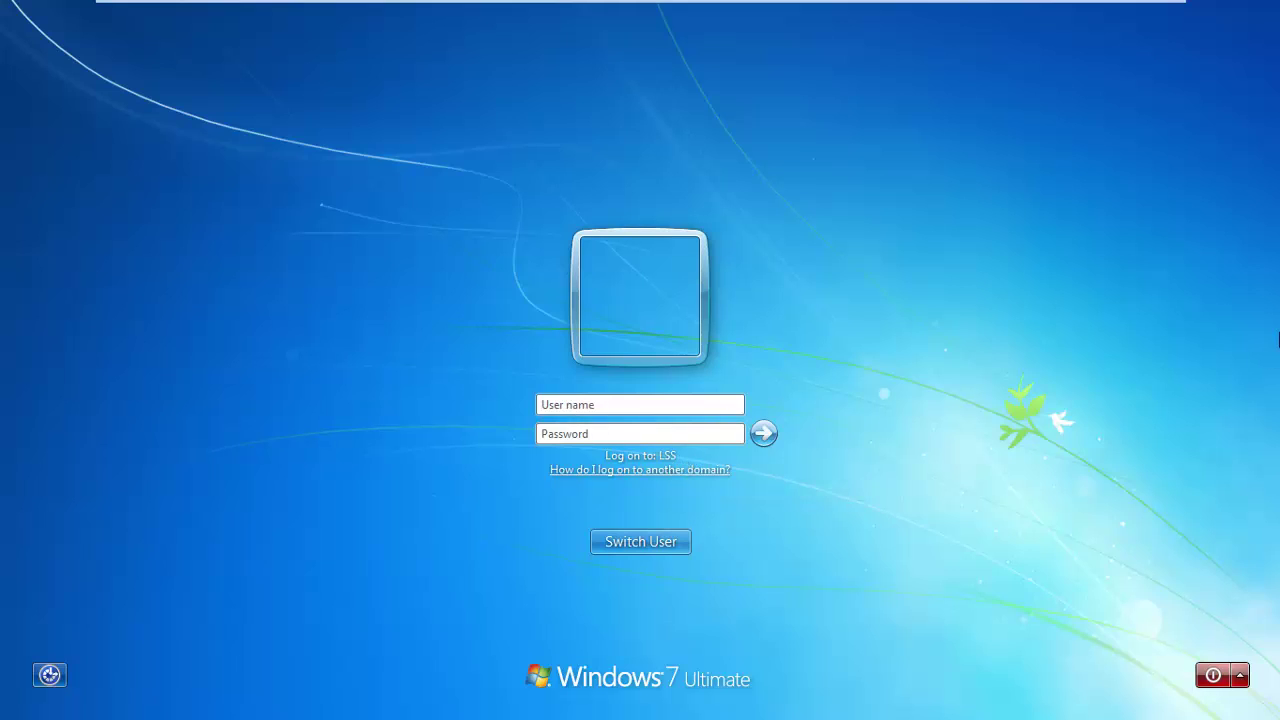
{"action": "key", "text": "Tab"}
{"action": "type", "text": "••"}
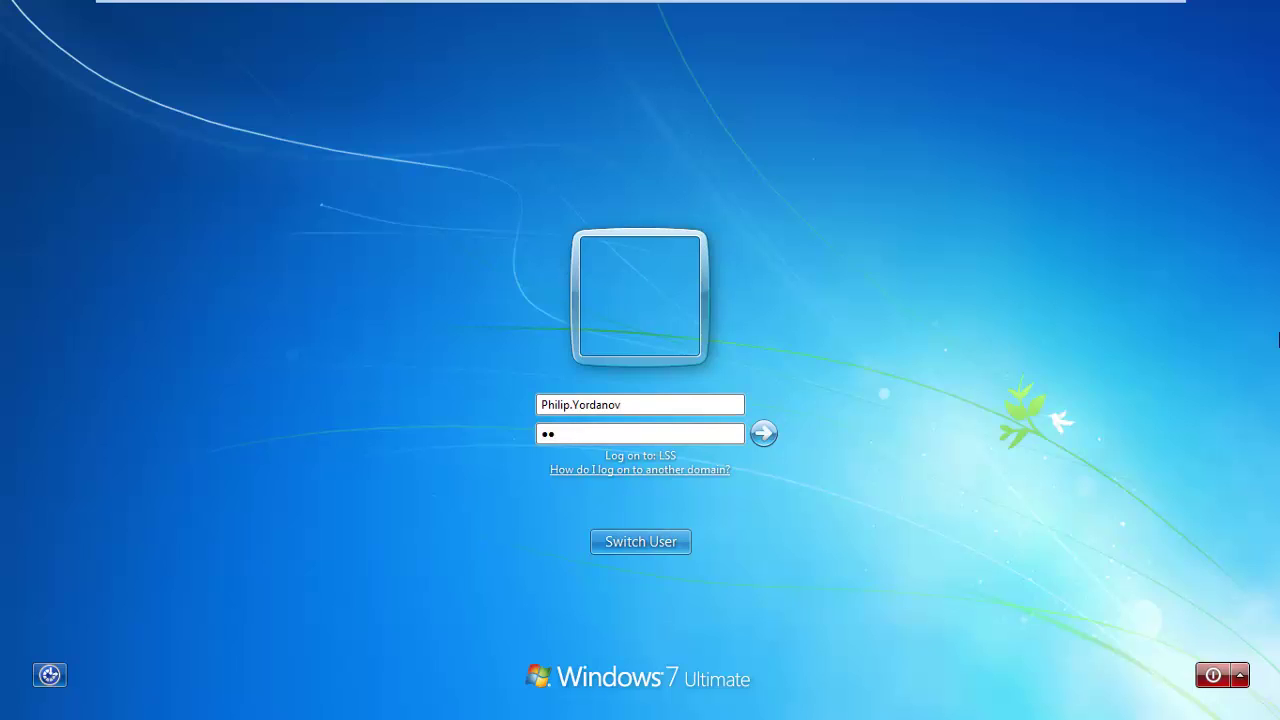
{"action": "type", "text": "•"}
{"action": "key", "text": "BackSpace"}
{"action": "key", "text": "BackSpace"}
{"action": "key", "text": "BackSpace"}
{"action": "type", "text": "••••••••"}
{"action": "key", "text": "Return"}
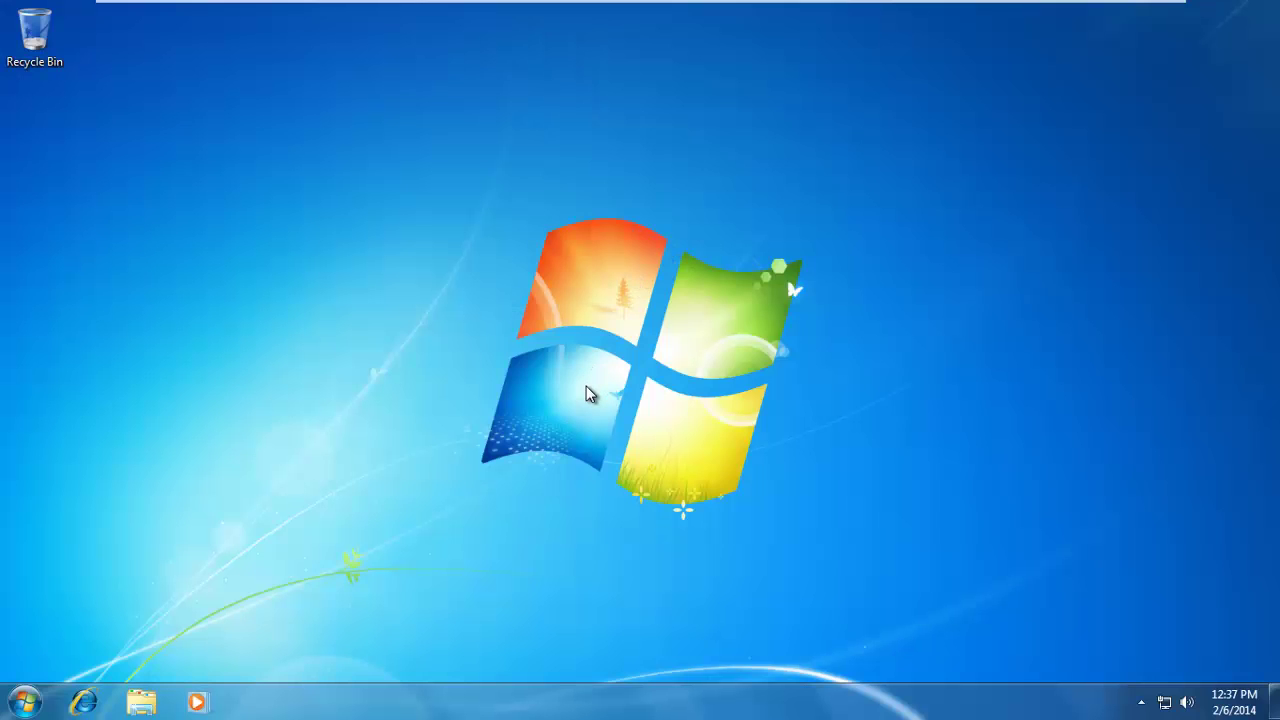